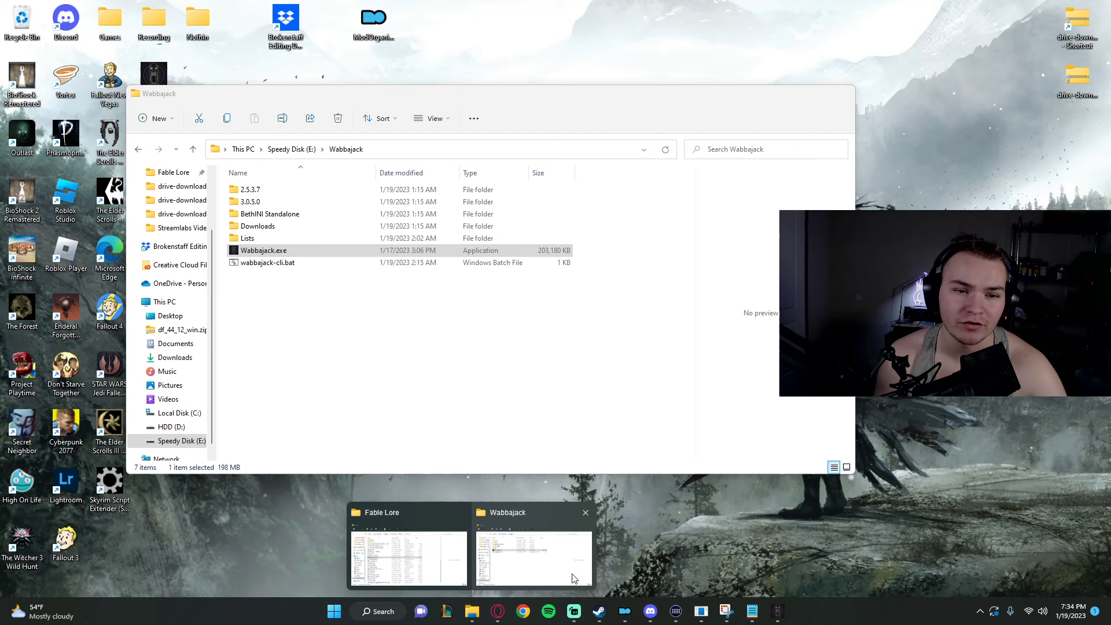
Bring the File Explorer window for the Wabbajack folder on Speedy Disk (E:) to the front
left_click(572, 574)
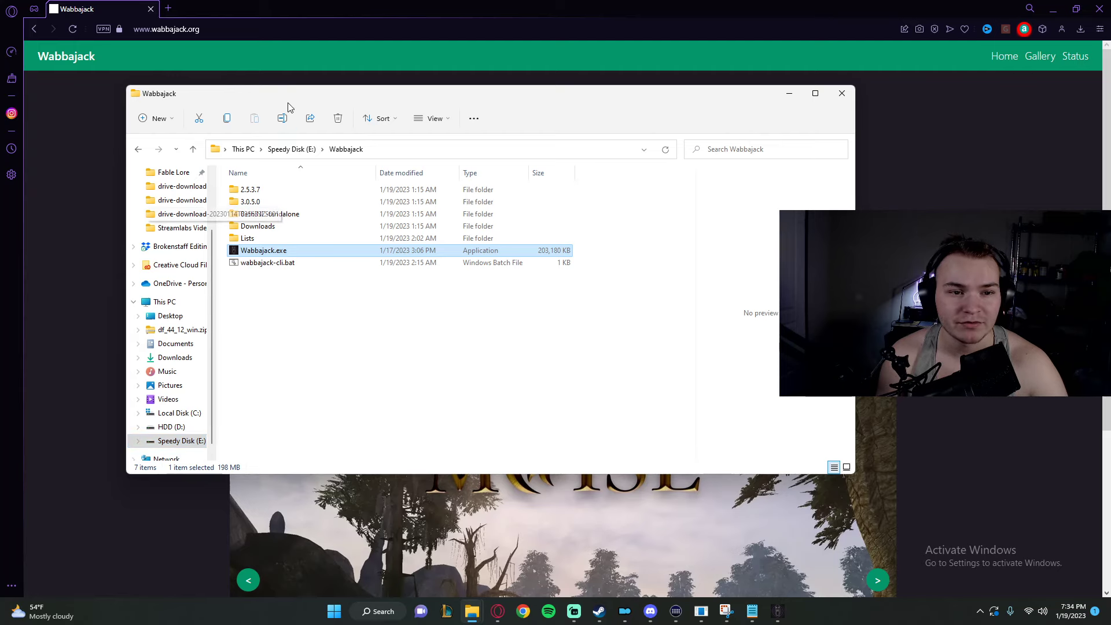
Open Wabbajack > Downloads > Modlists > Fable Lore on drive E: to view its 45 items
left_click(292, 149)
double_click(281, 352)
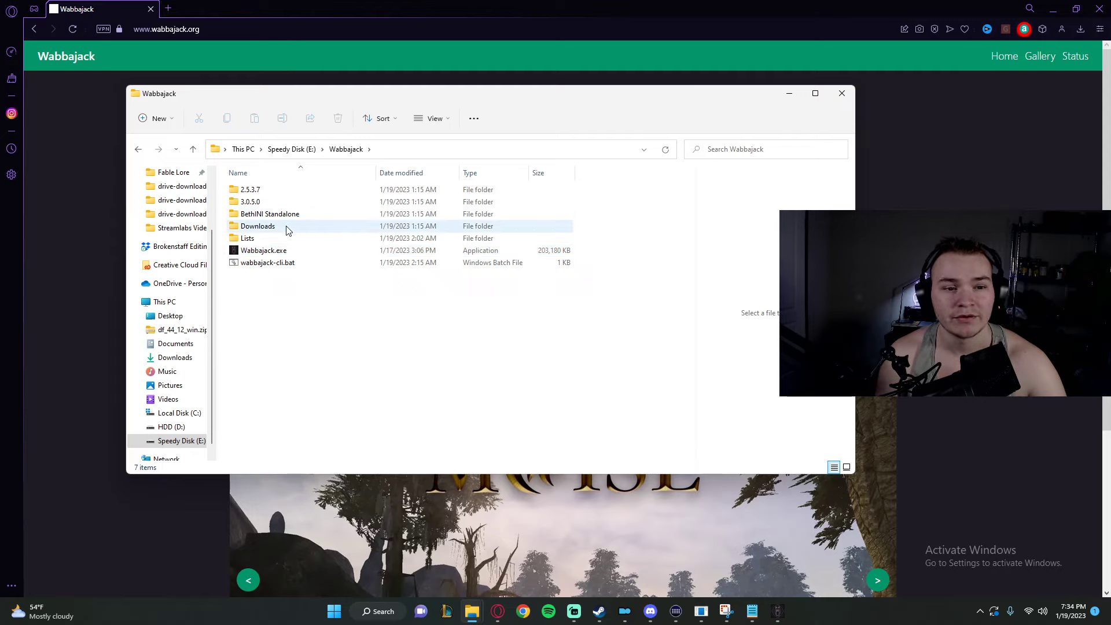
double_click(287, 230)
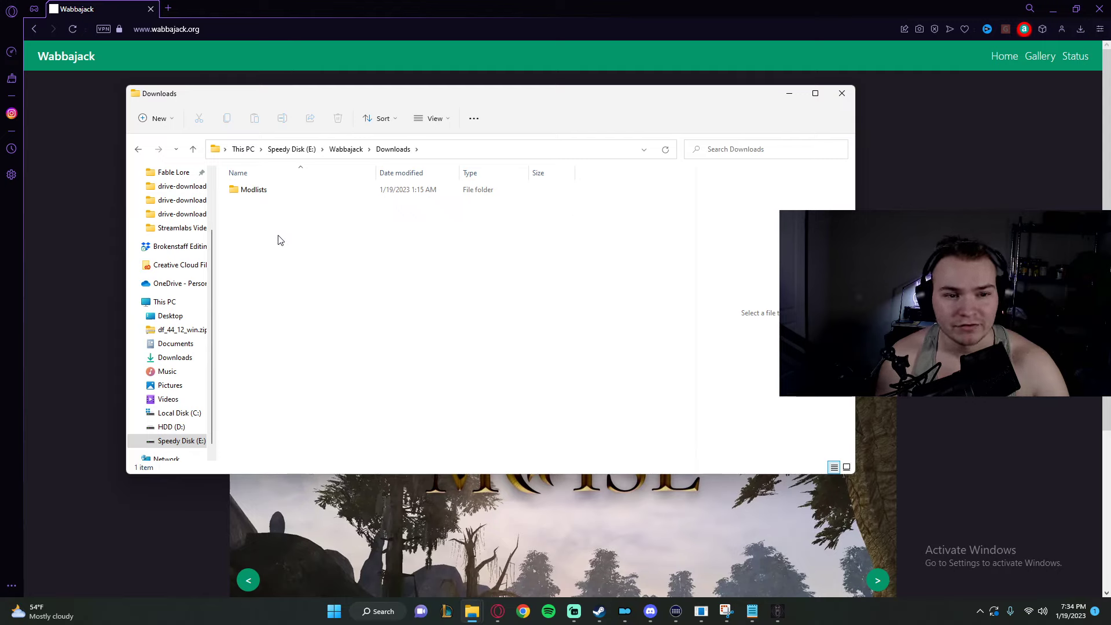
double_click(280, 191)
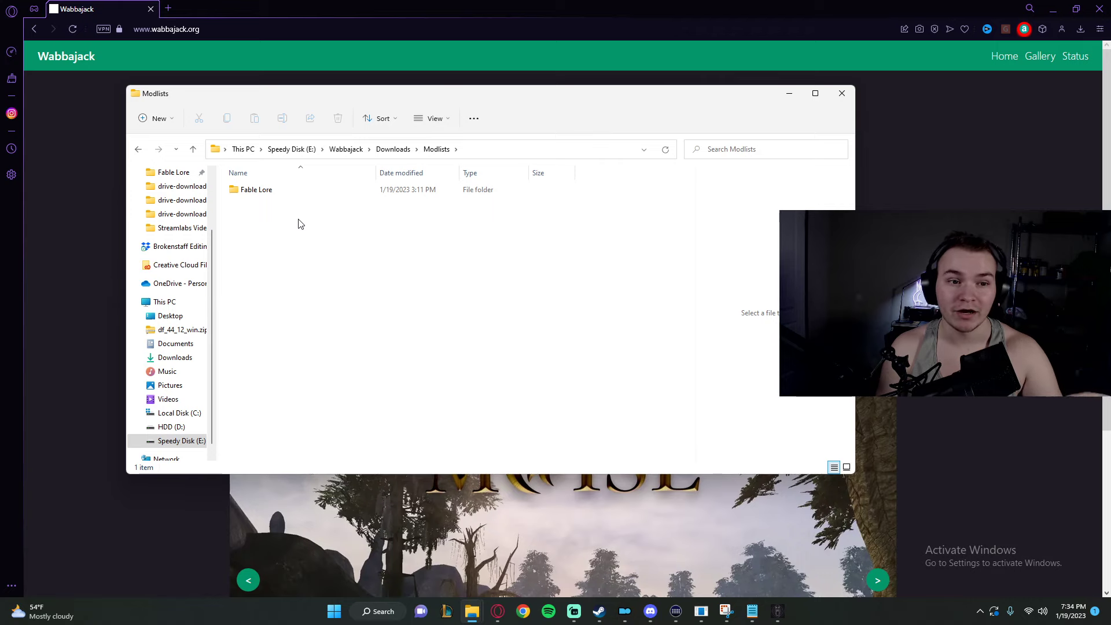
double_click(272, 190)
scroll(312, 228, "down", 7)
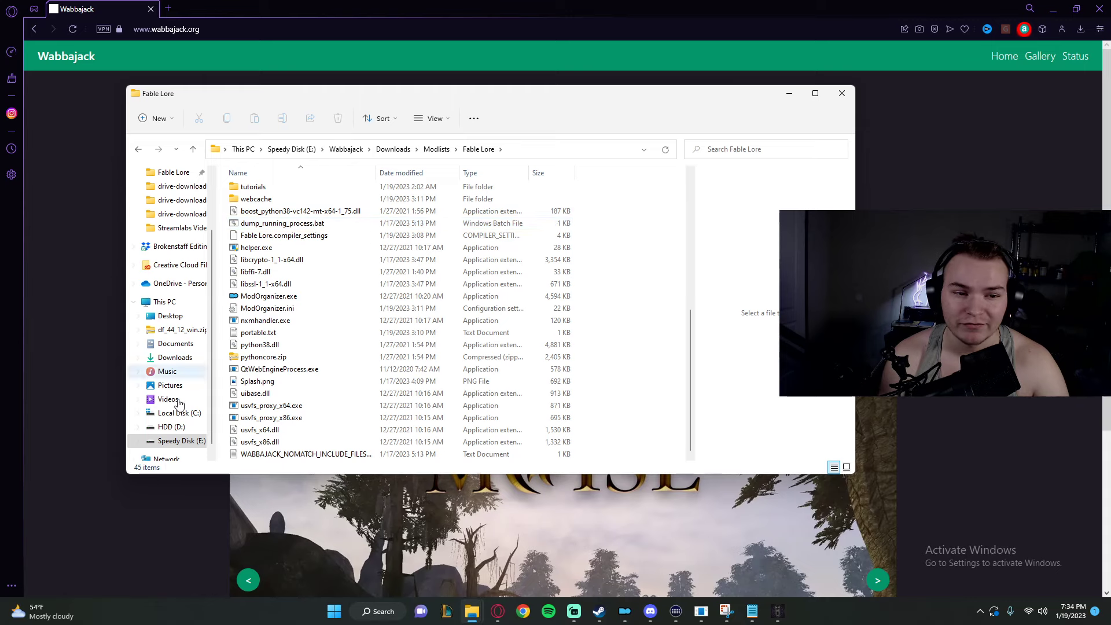
scroll(345, 368, "up", 7)
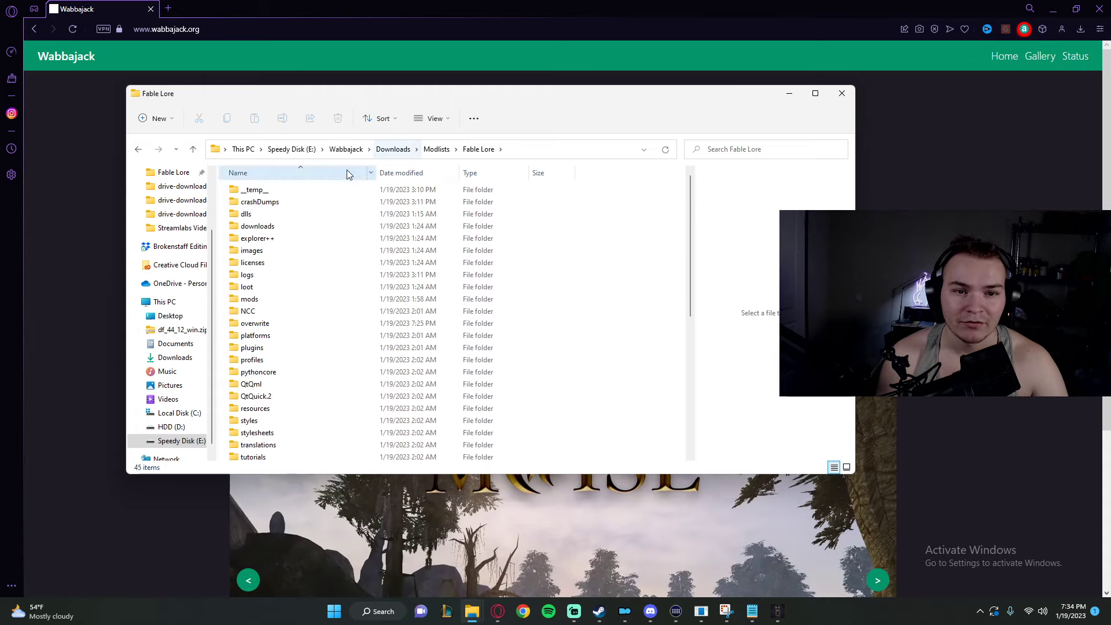
Bring Wabbajack forward, visit its Settings page, and return to the home screen
mouse_move(650, 611)
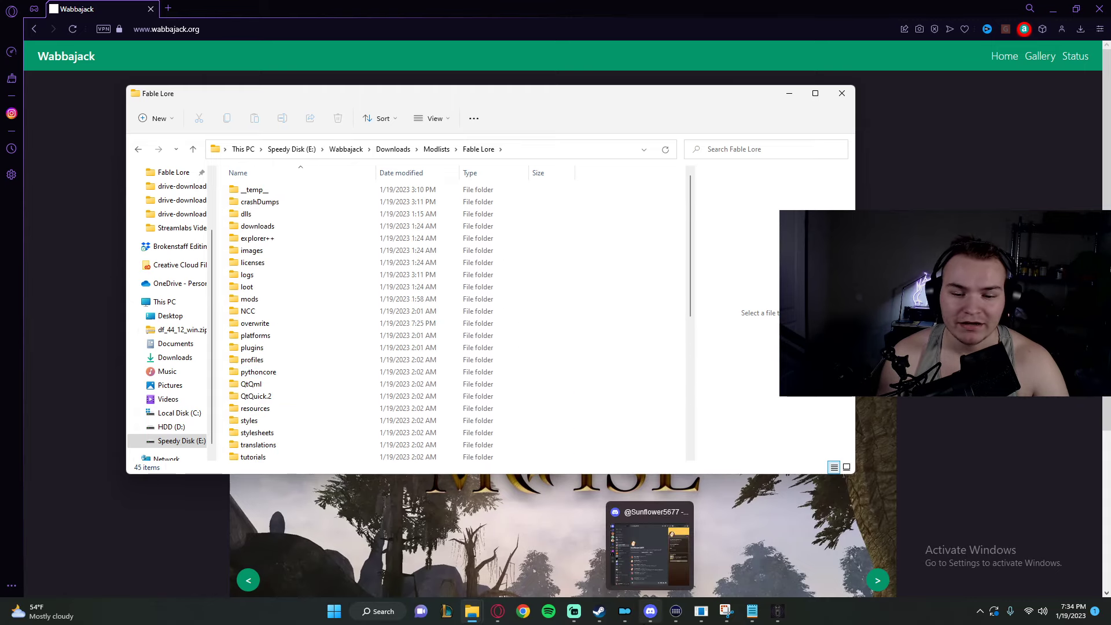
left_click(777, 611)
left_click(87, 45)
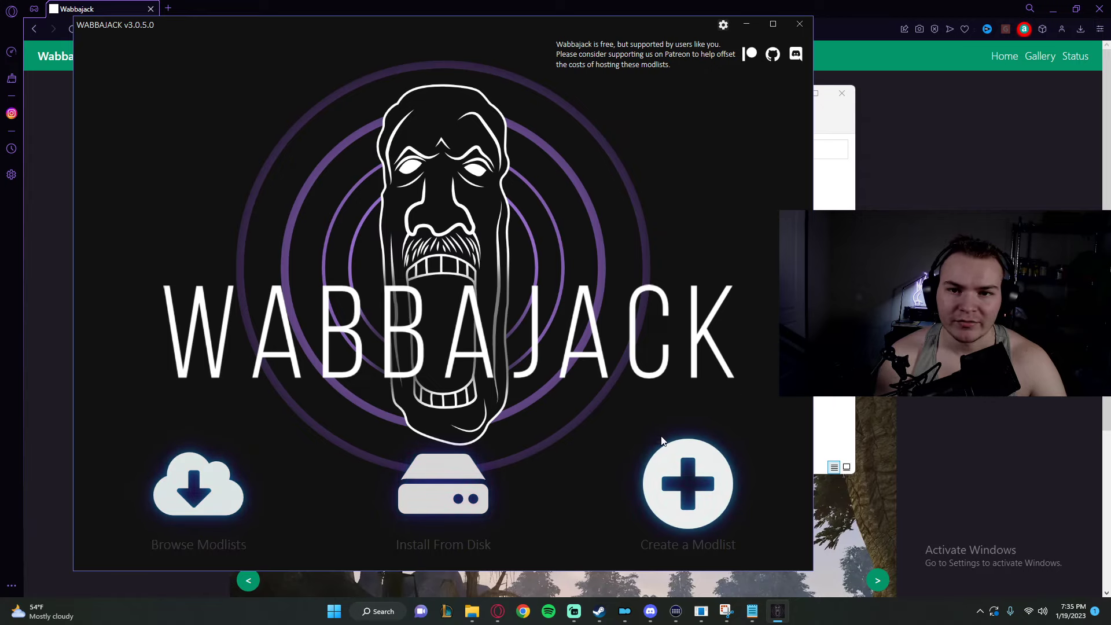
left_click(723, 26)
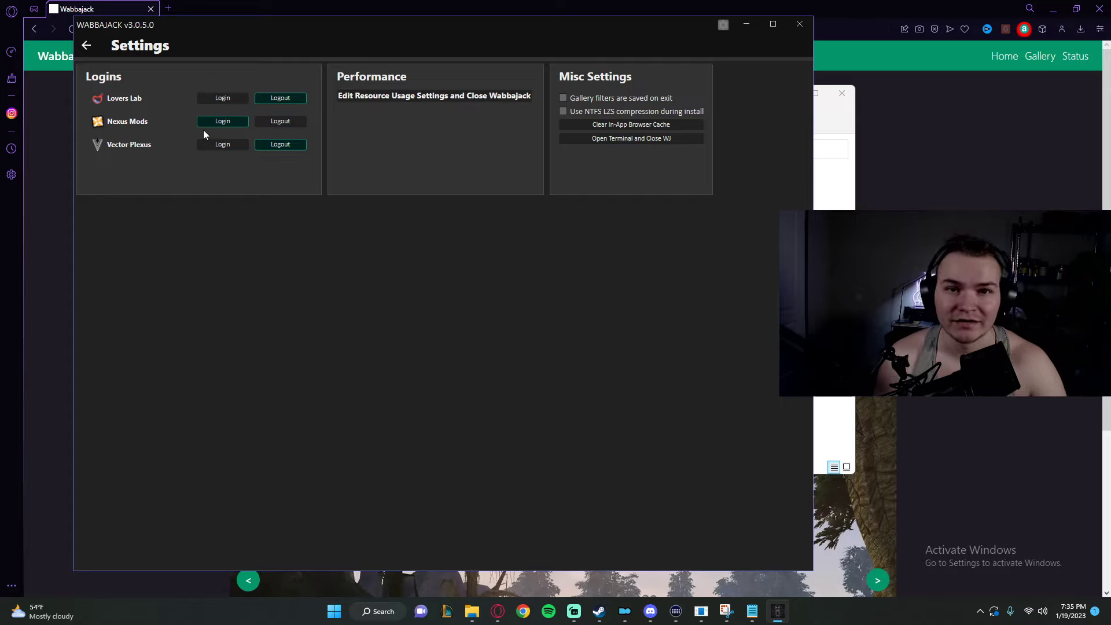
left_click(87, 47)
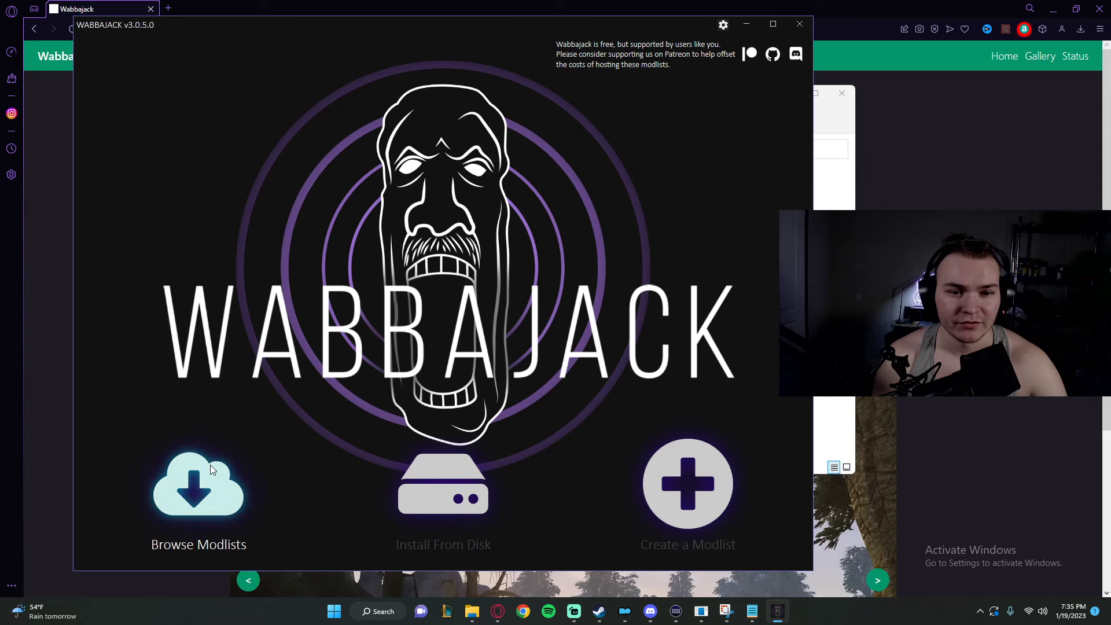
Browse Skyrim Special Edition modlists and start downloading Tempus Maledictum
left_click(211, 469)
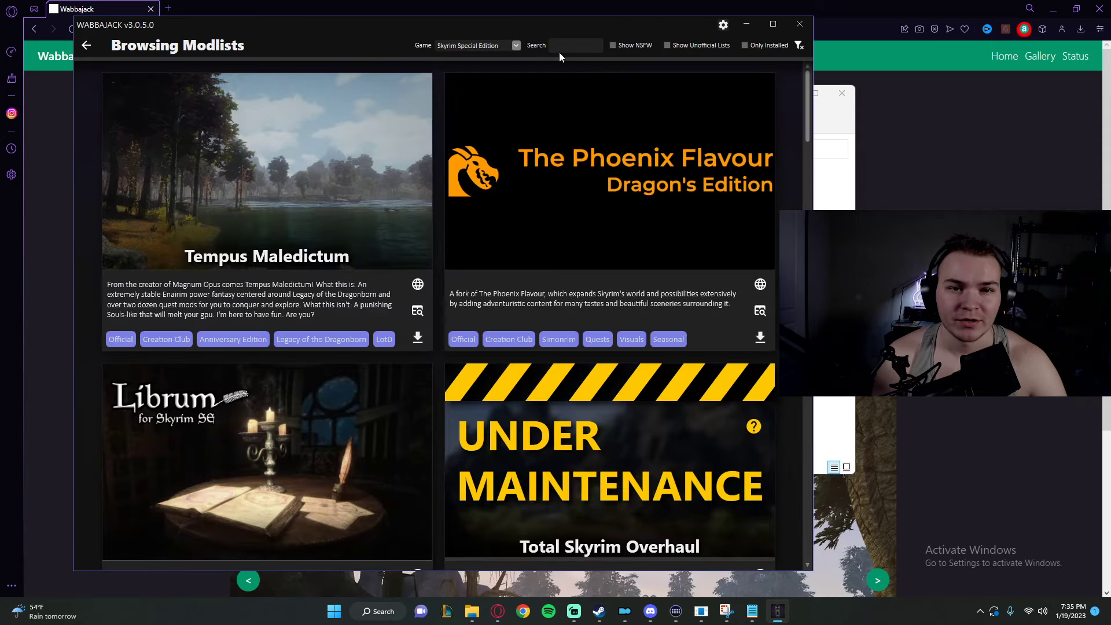
left_click(514, 44)
left_click(481, 184)
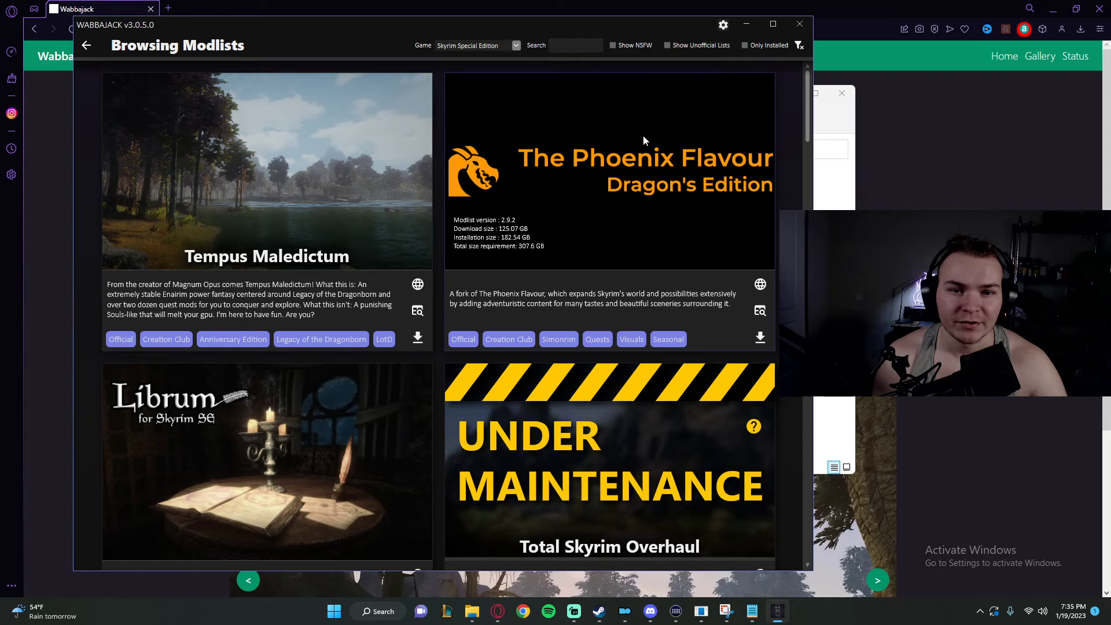
scroll(457, 109, "down", 3)
scroll(439, 134, "up", 3)
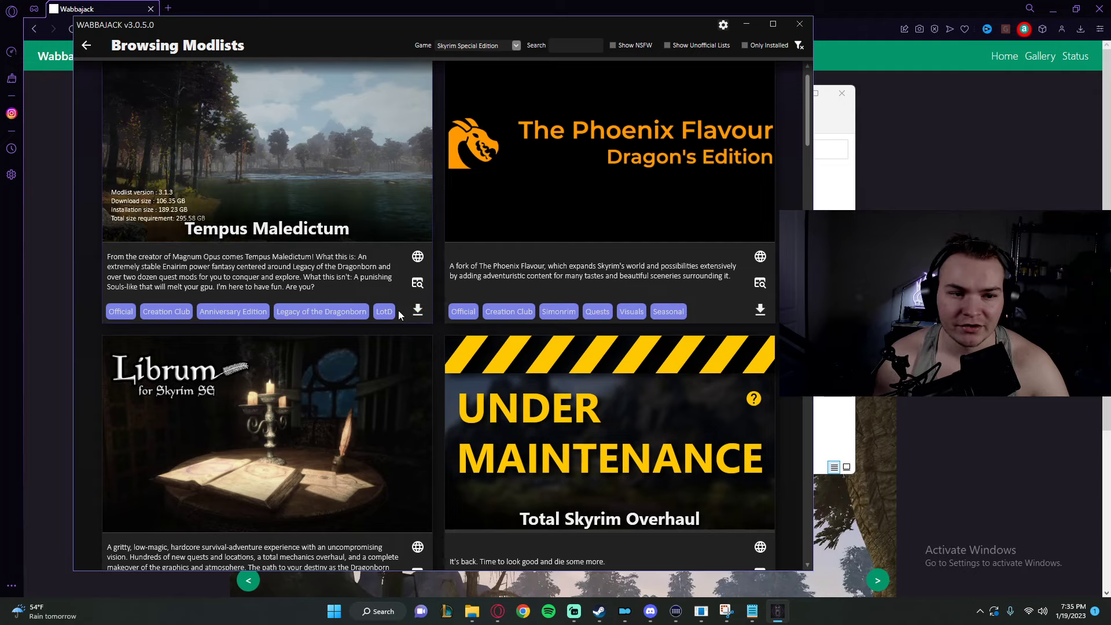
left_click(416, 310)
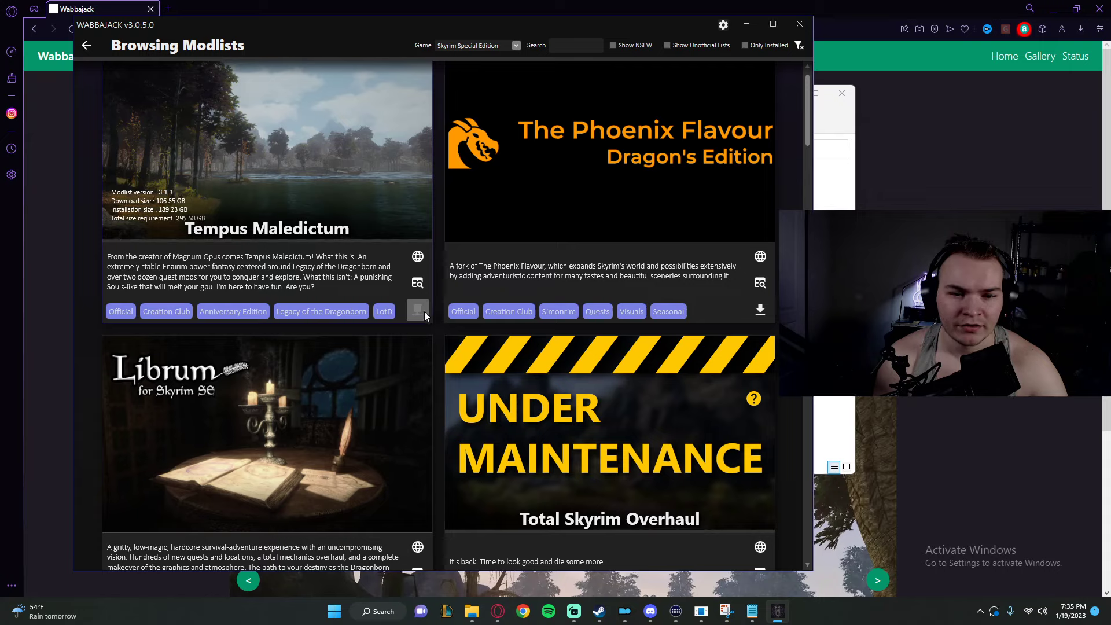
Close Wabbajack and relaunch Wabbajack.exe from the Wabbajack folder
left_click(799, 24)
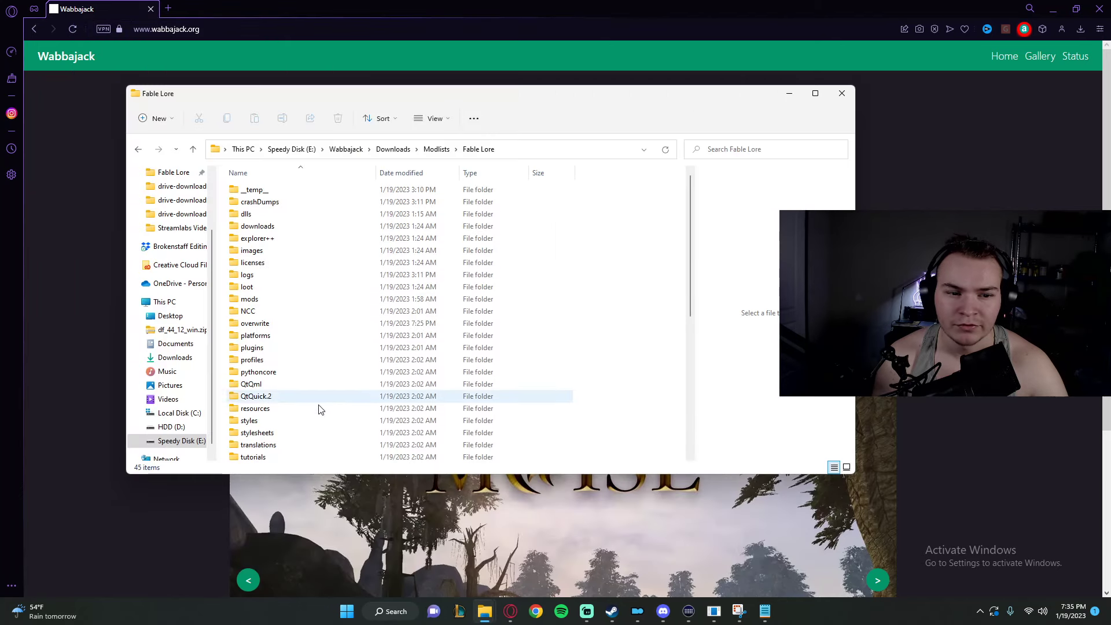
left_click(393, 148)
left_click(346, 148)
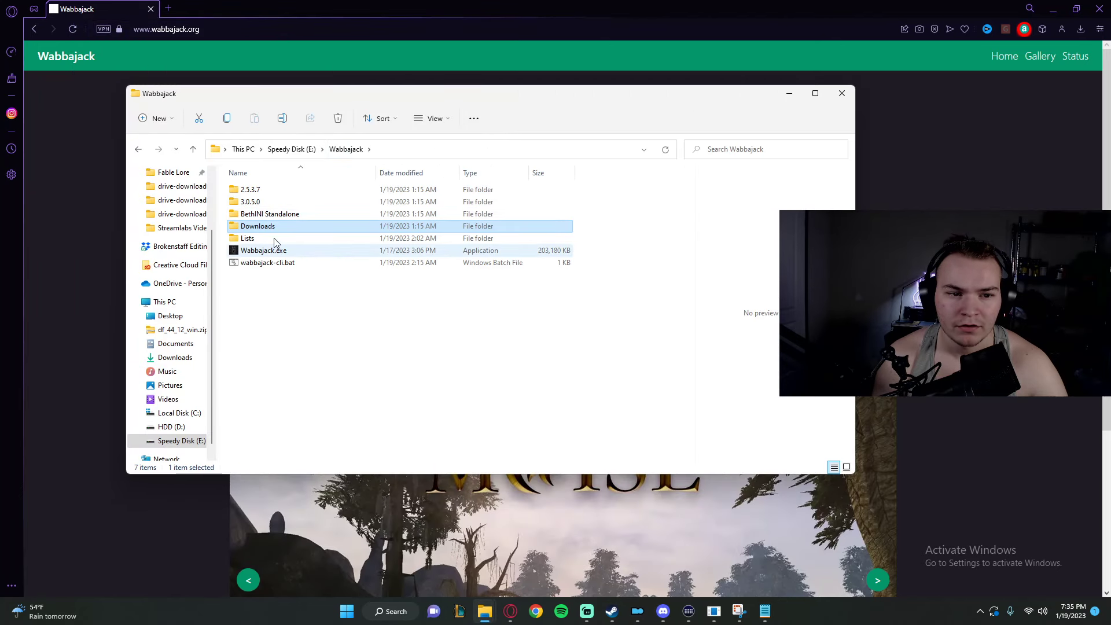
left_click(270, 251)
double_click(307, 250)
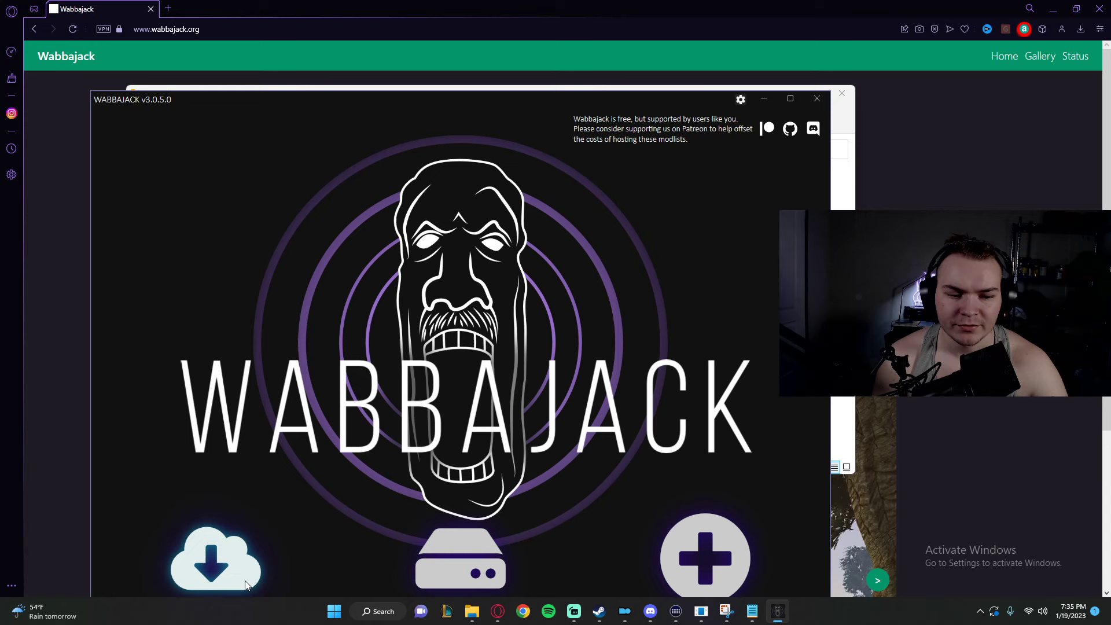
Browse the modlists again and start the Tempus Maledictum download
left_click(213, 560)
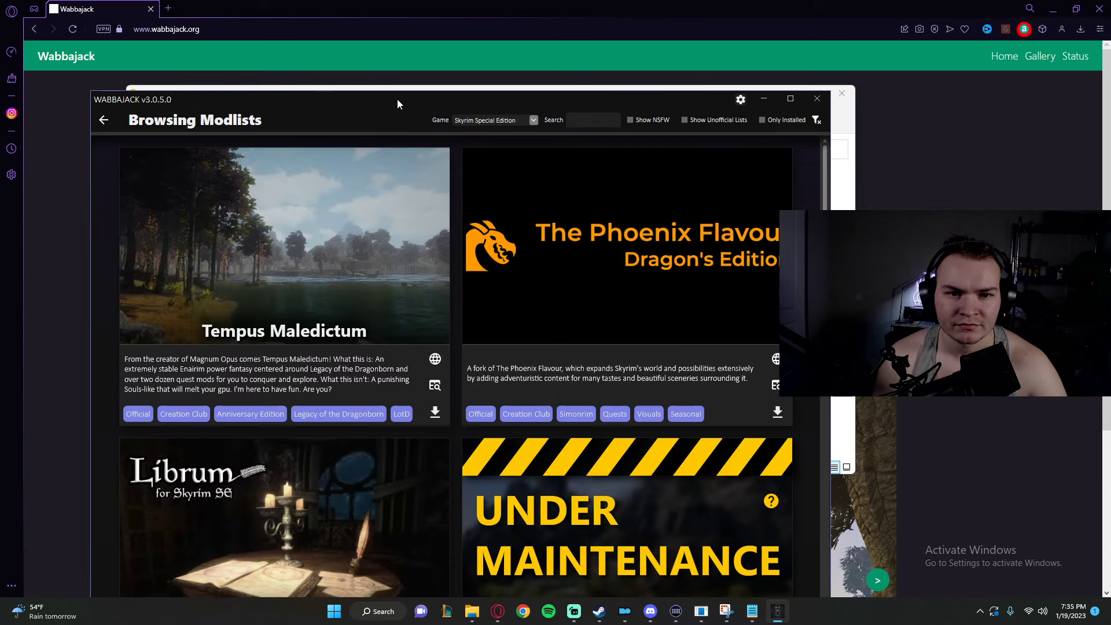
left_click_drag(397, 99, 394, 67)
left_click(431, 381)
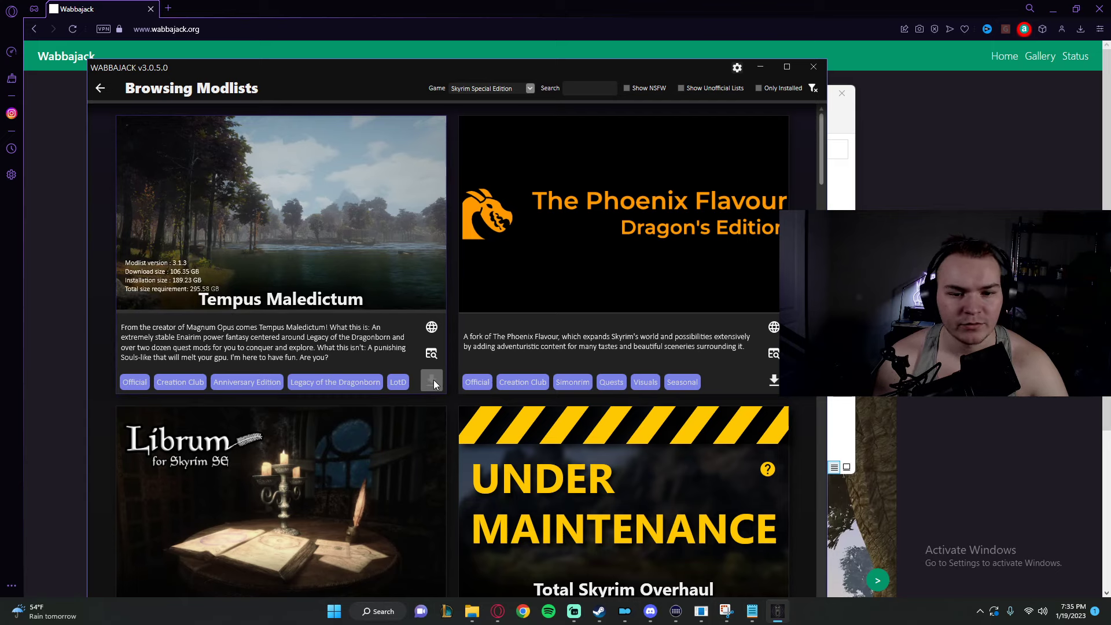
scroll(587, 232, "down", 2)
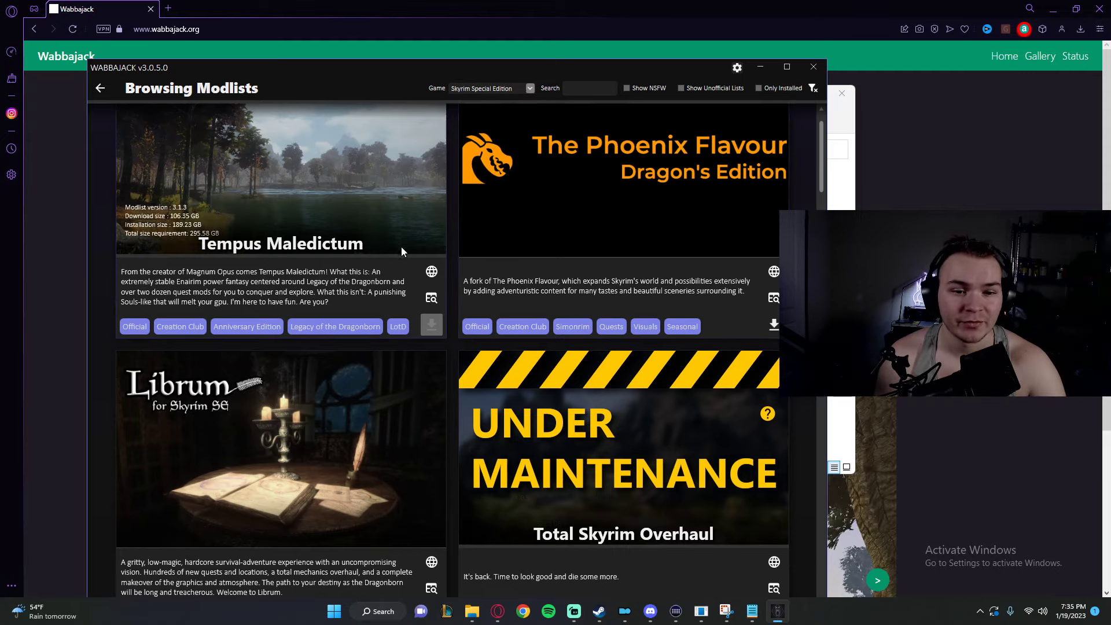
Return to the home screen, move the window up, and reopen the modlist gallery
left_click(100, 88)
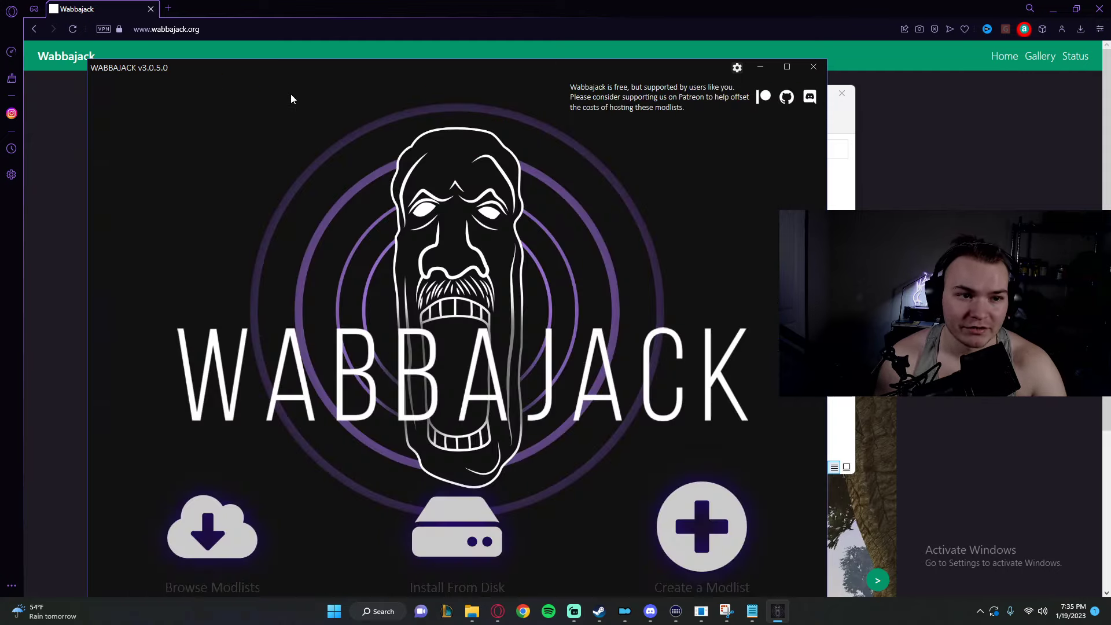
left_click_drag(523, 72, 536, 35)
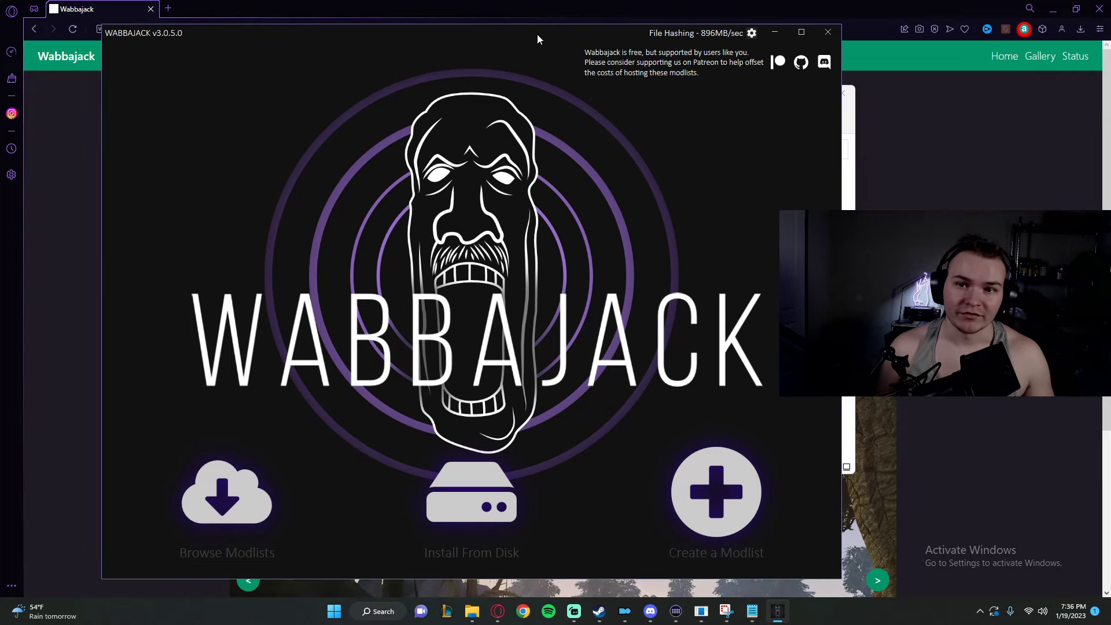
left_click(211, 467)
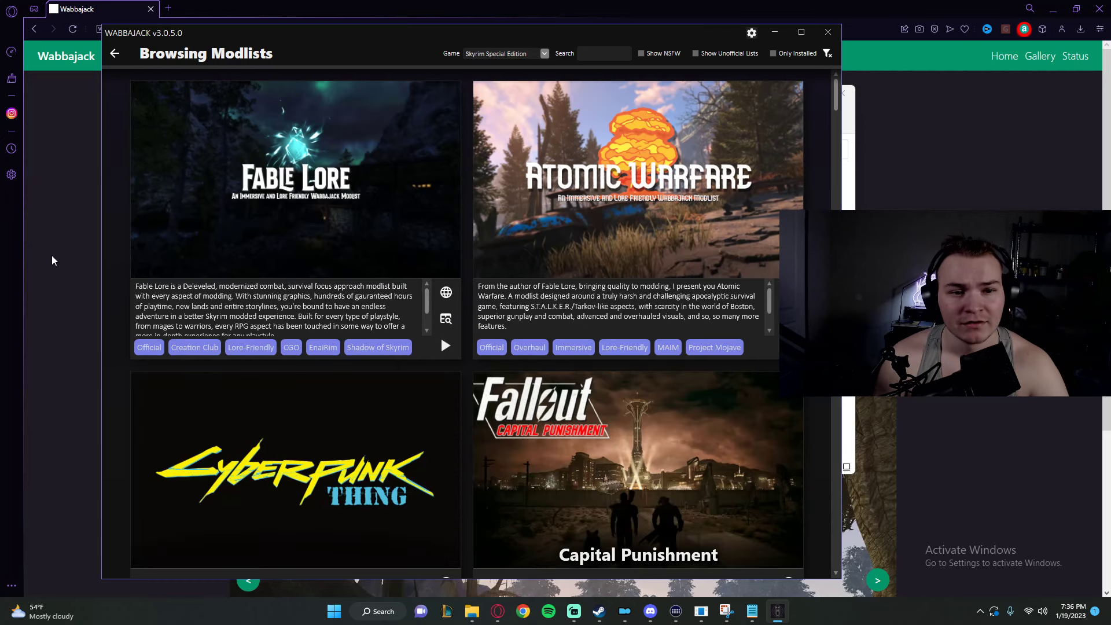
Try the installed-only filter and game list, keeping Skyrim Special Edition selected
left_click(773, 53)
scroll(446, 131, "down", 3)
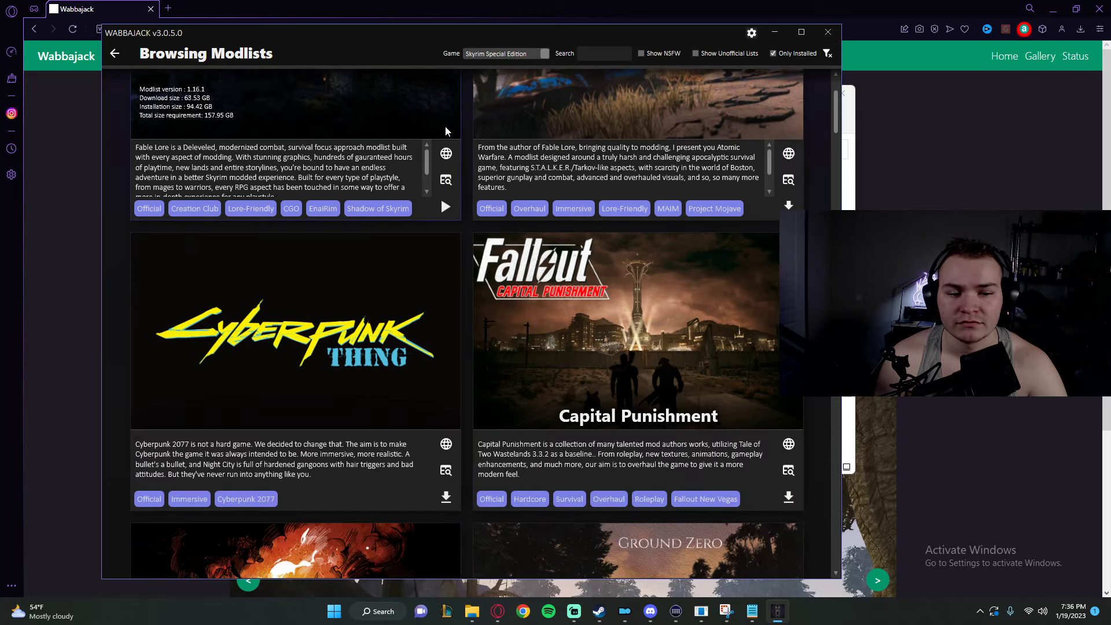
scroll(439, 140, "up", 3)
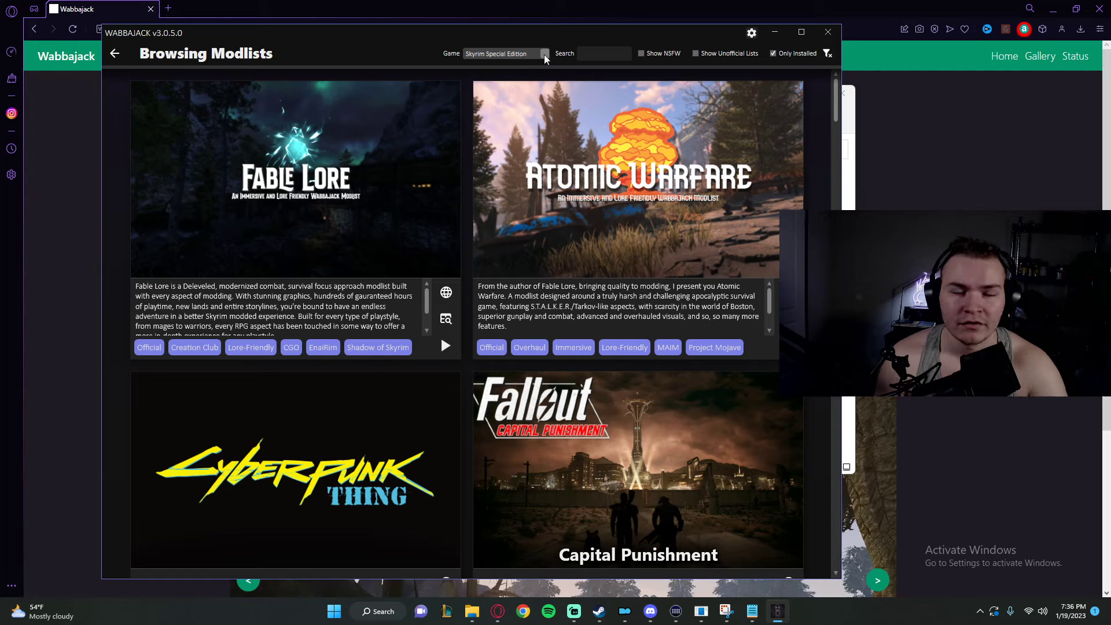
left_click(773, 53)
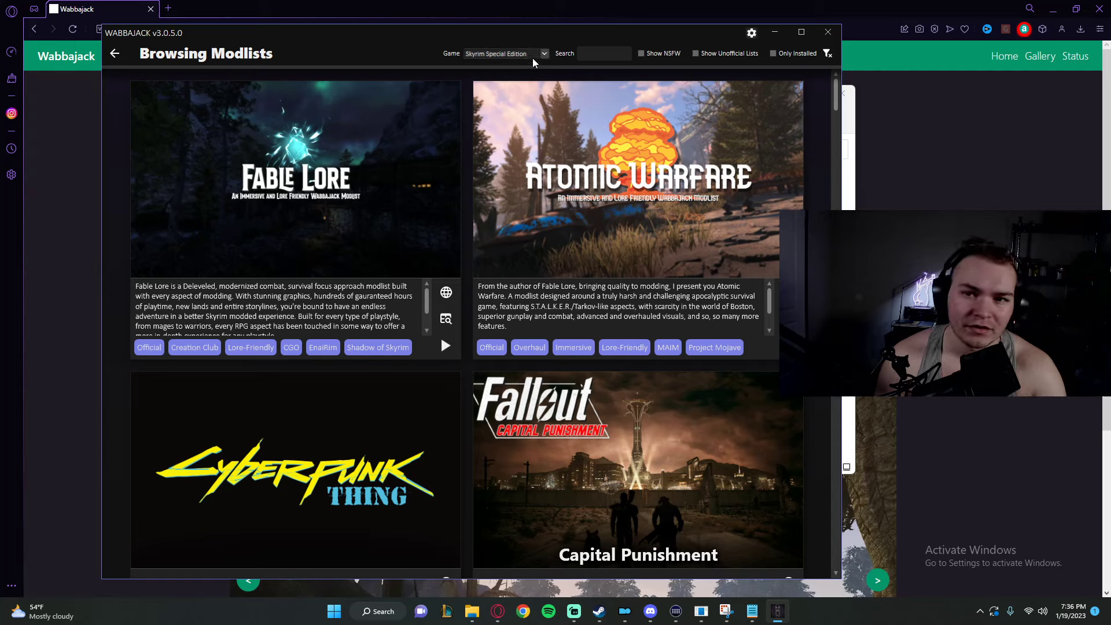
left_click(543, 53)
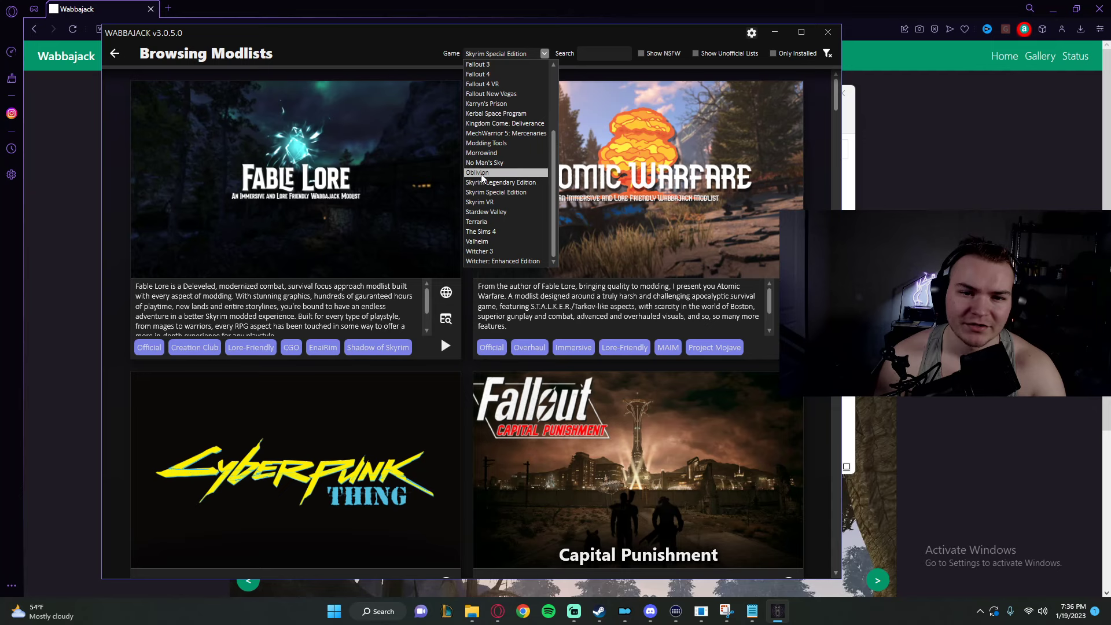
left_click(496, 194)
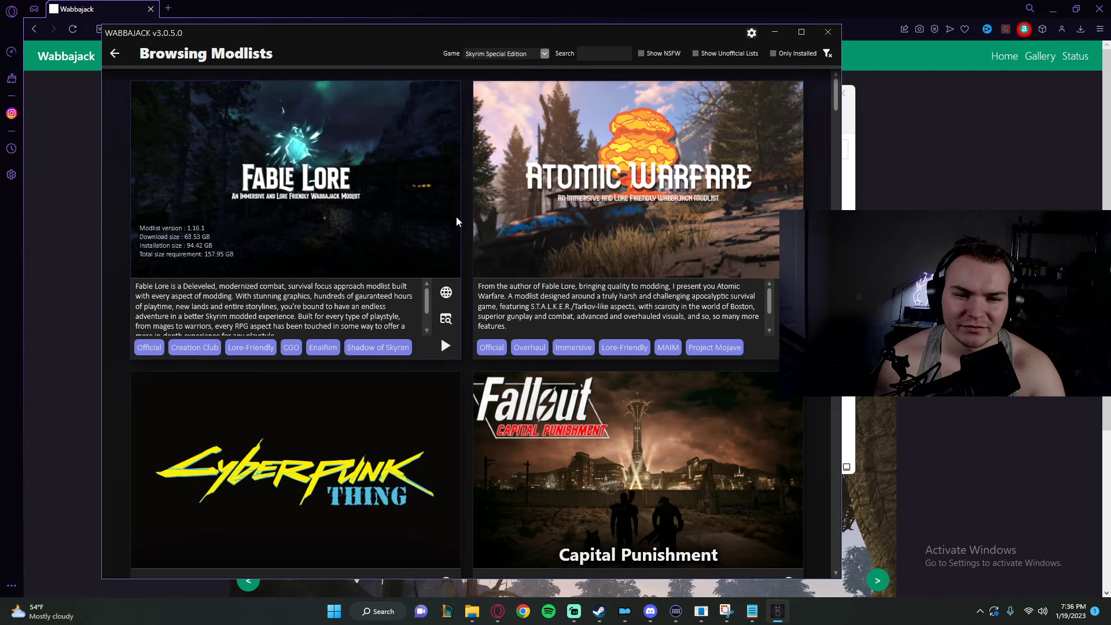
scroll(456, 217, "down", 15)
scroll(452, 207, "down", 15)
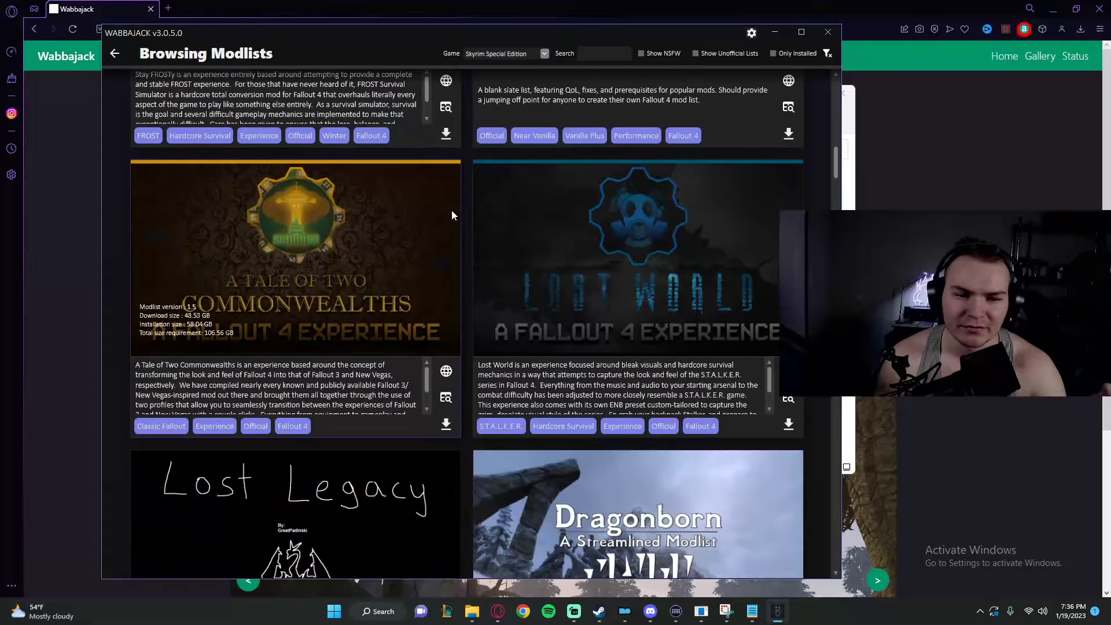
scroll(438, 227, "up", 3)
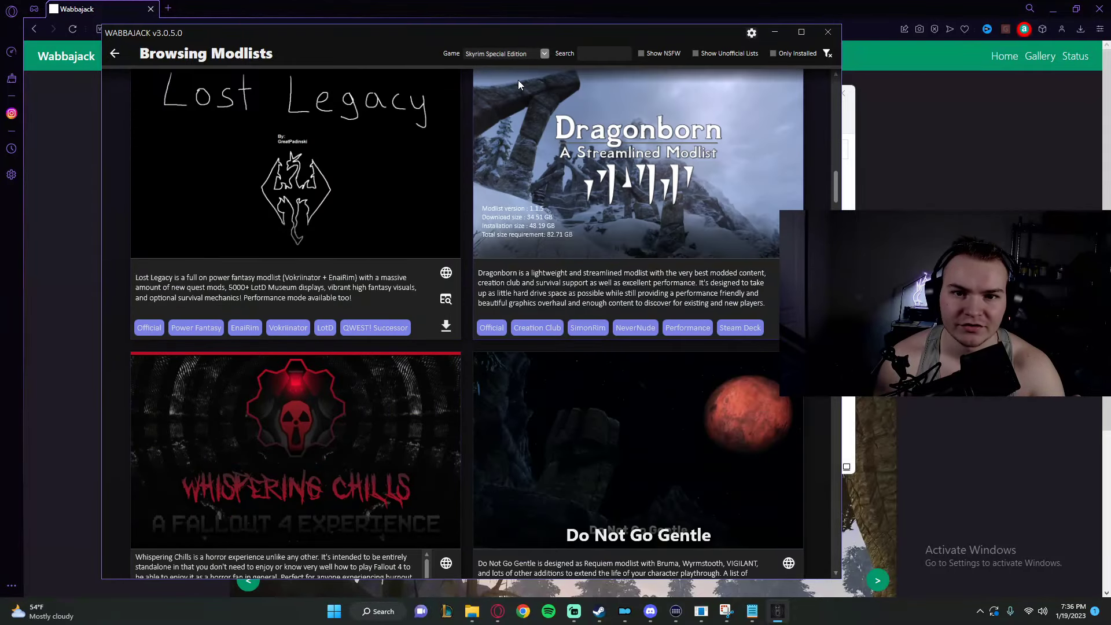
Filter to No Man's Sky, switch back to Skyrim Special Edition, and scroll to Tempus Maledictum
left_click(537, 54)
left_click(512, 163)
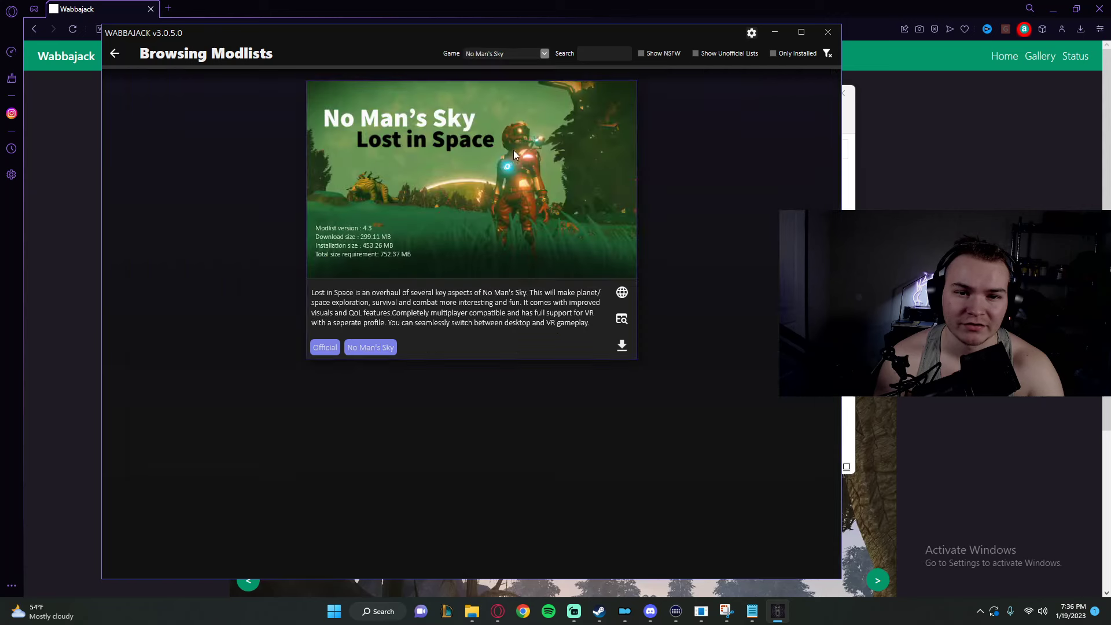
left_click(519, 53)
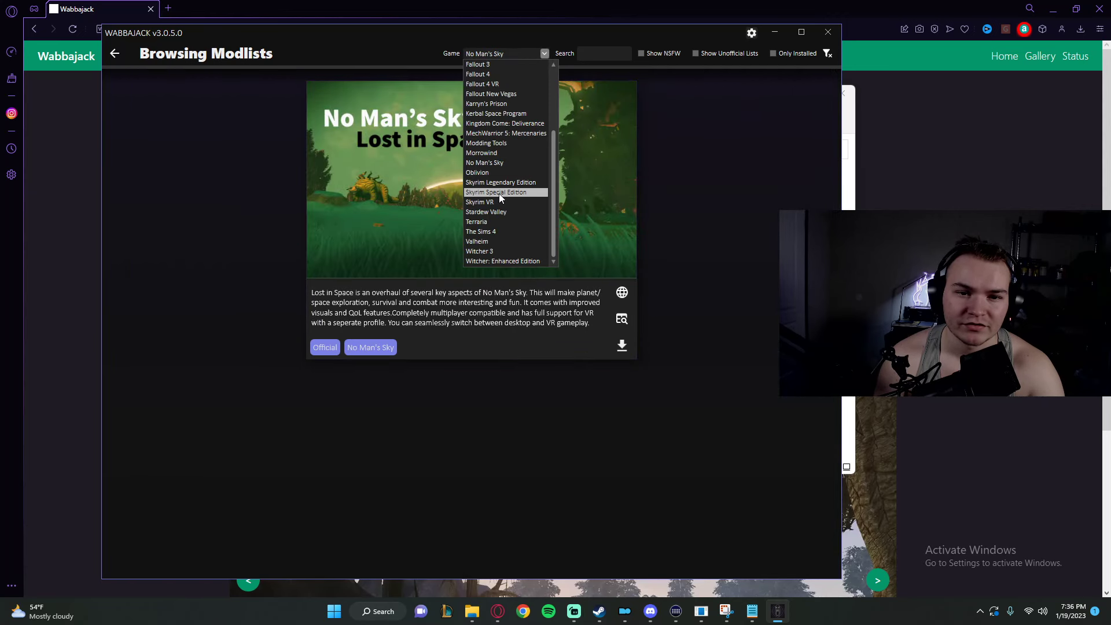
left_click(499, 192)
scroll(462, 172, "down", 3)
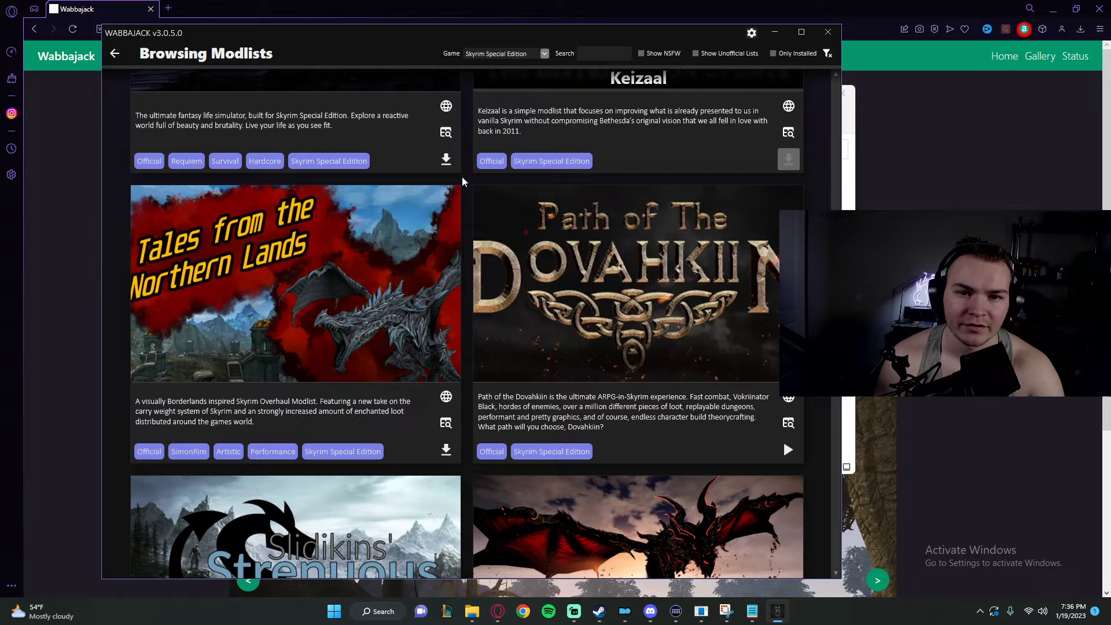
scroll(461, 176, "up", 5)
scroll(460, 178, "down", 2)
scroll(457, 178, "up", 6)
scroll(452, 179, "up", 10)
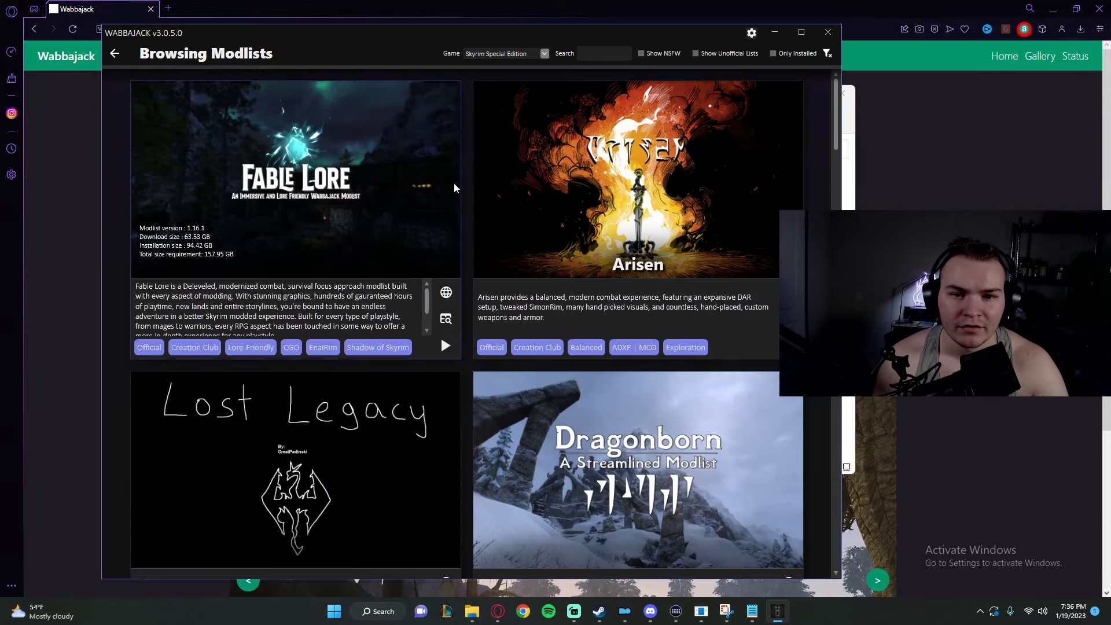
scroll(455, 179, "down", 7)
left_click_drag(836, 178, 817, 532)
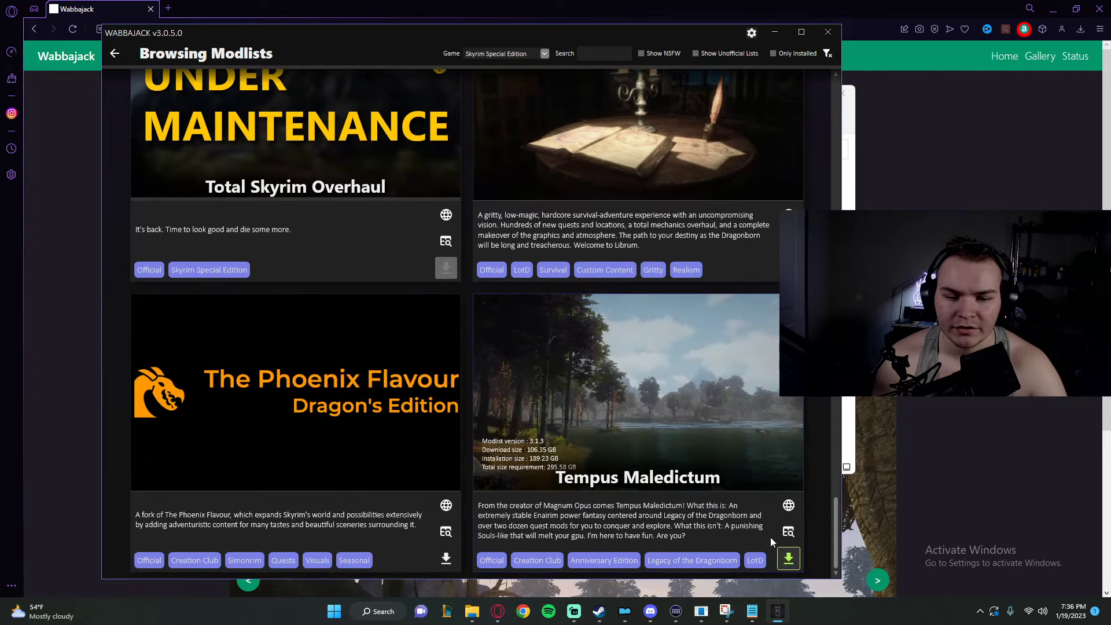
Start installing Tempus Maledictum, read its GitHub readme in Opera, then minimize the browser
left_click(787, 557)
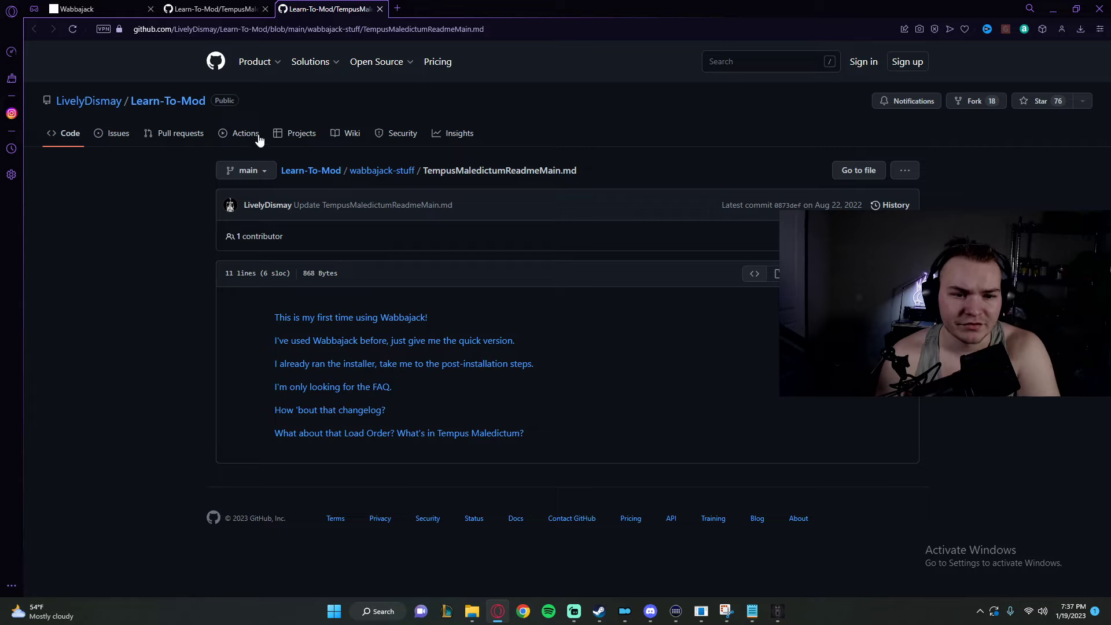
left_click(214, 9)
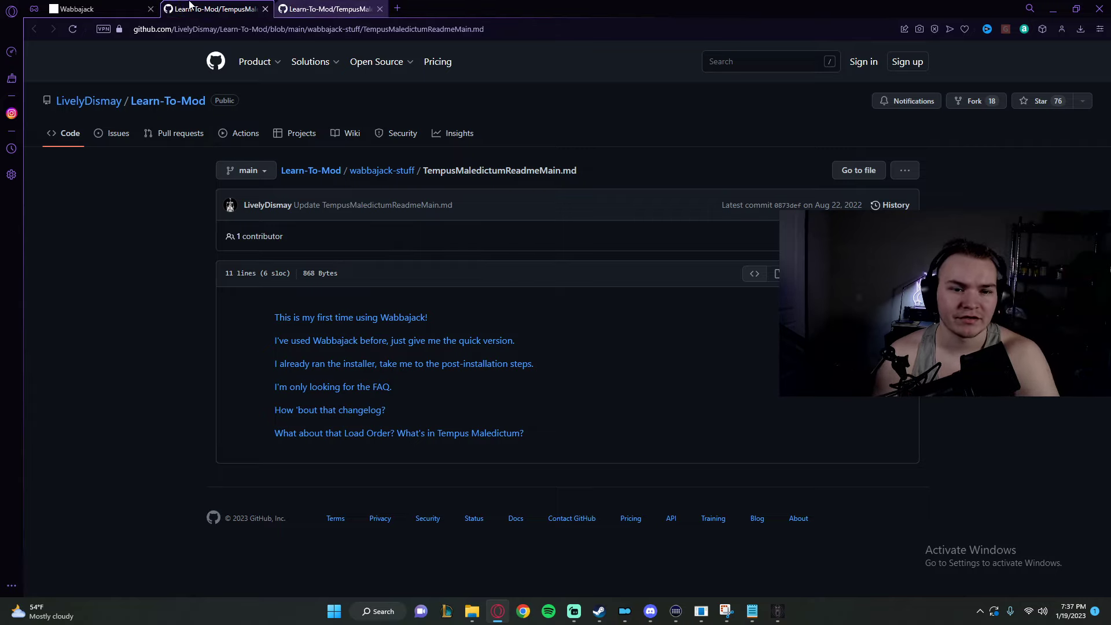
left_click(1053, 9)
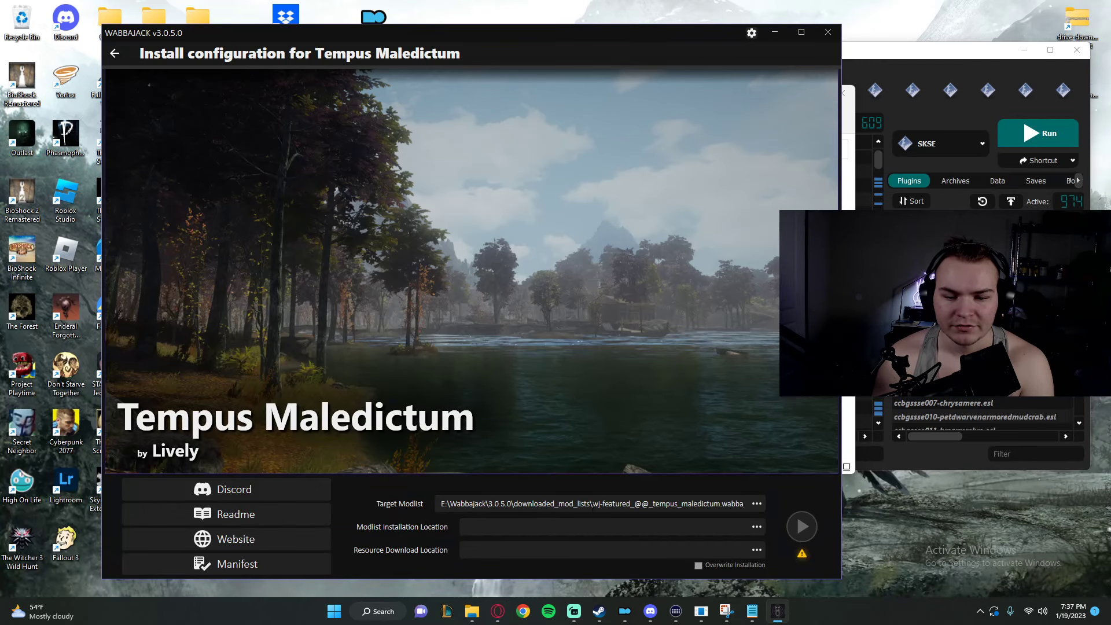
Browse the installation location picker up to Wabbajack\Downloads\Modlists
left_click(757, 527)
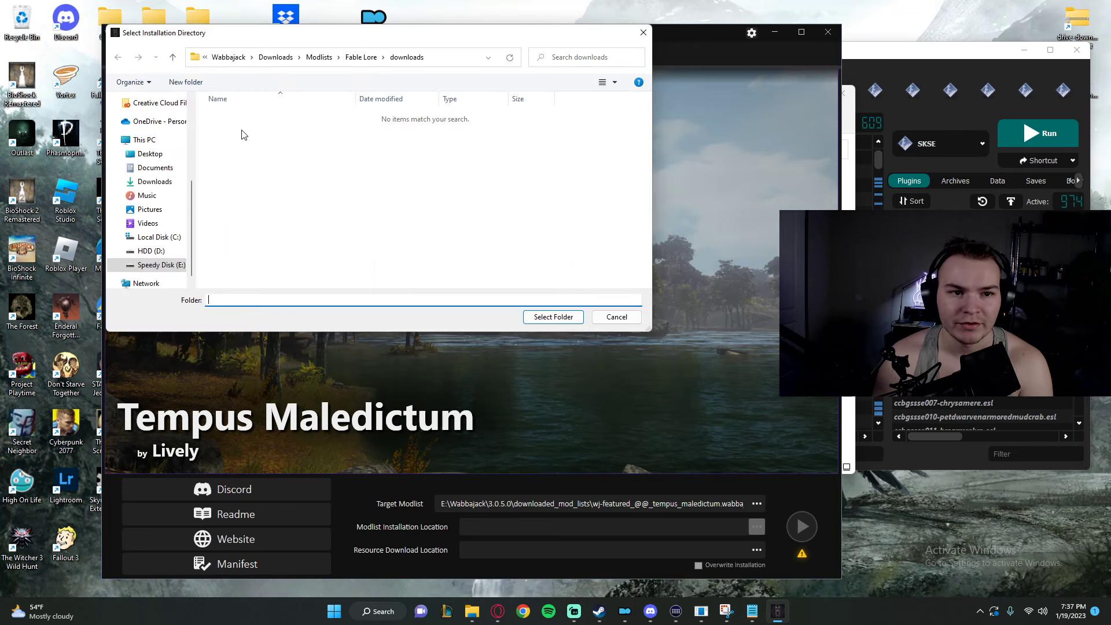
left_click(356, 57)
left_click(343, 57)
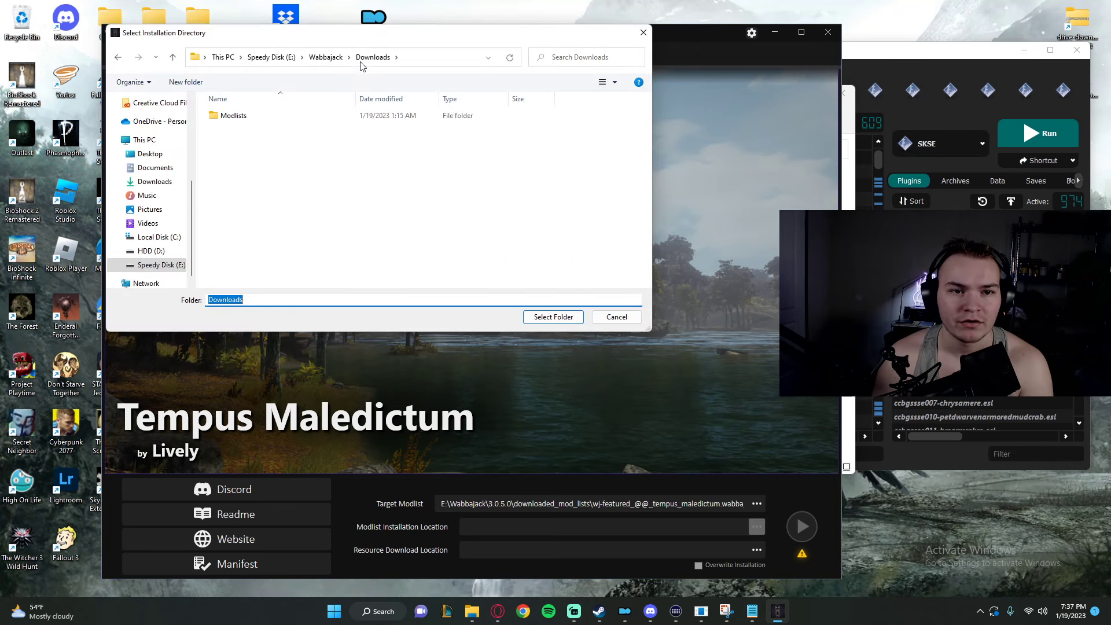
double_click(295, 117)
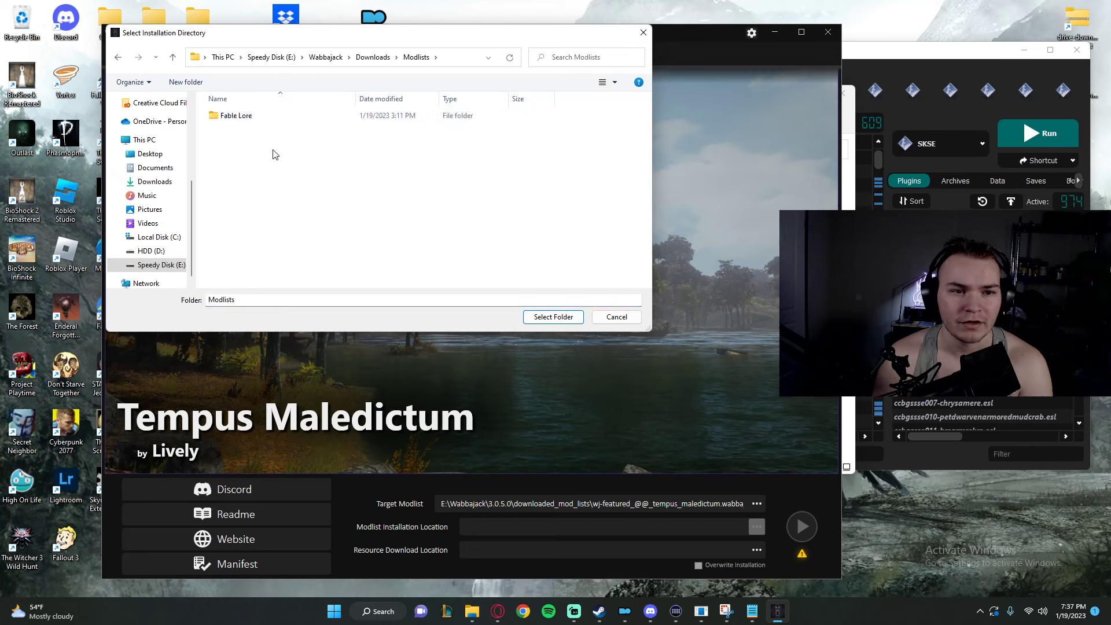
Create a new folder named Tempus Maledictum in Modlists and open it
right_click(235, 132)
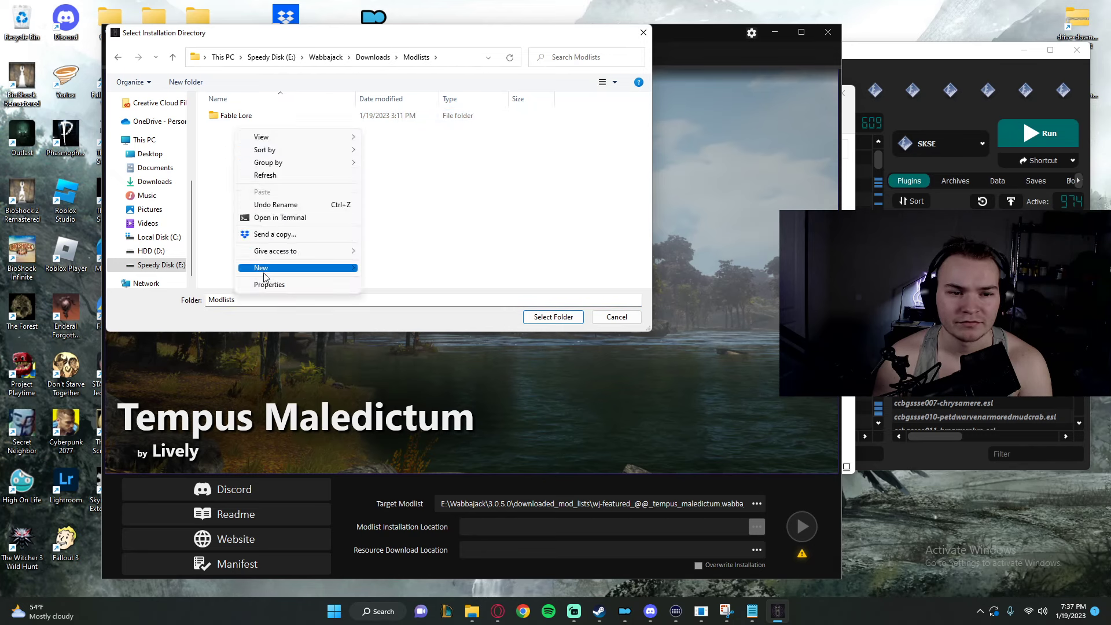
mouse_move(341, 267)
left_click(386, 268)
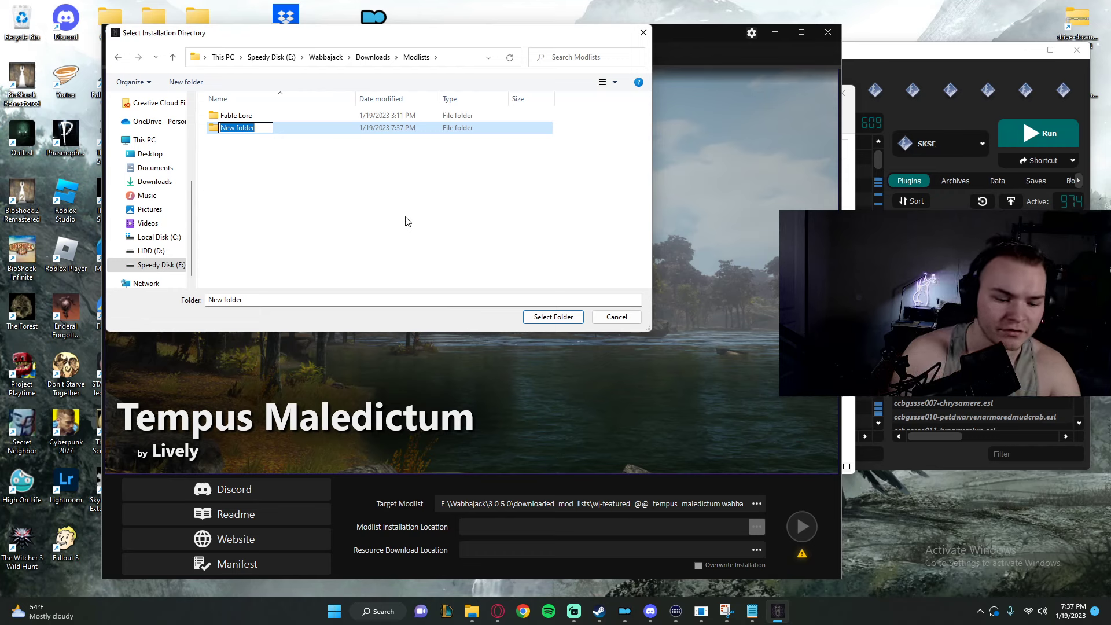
type("Tempus Mel")
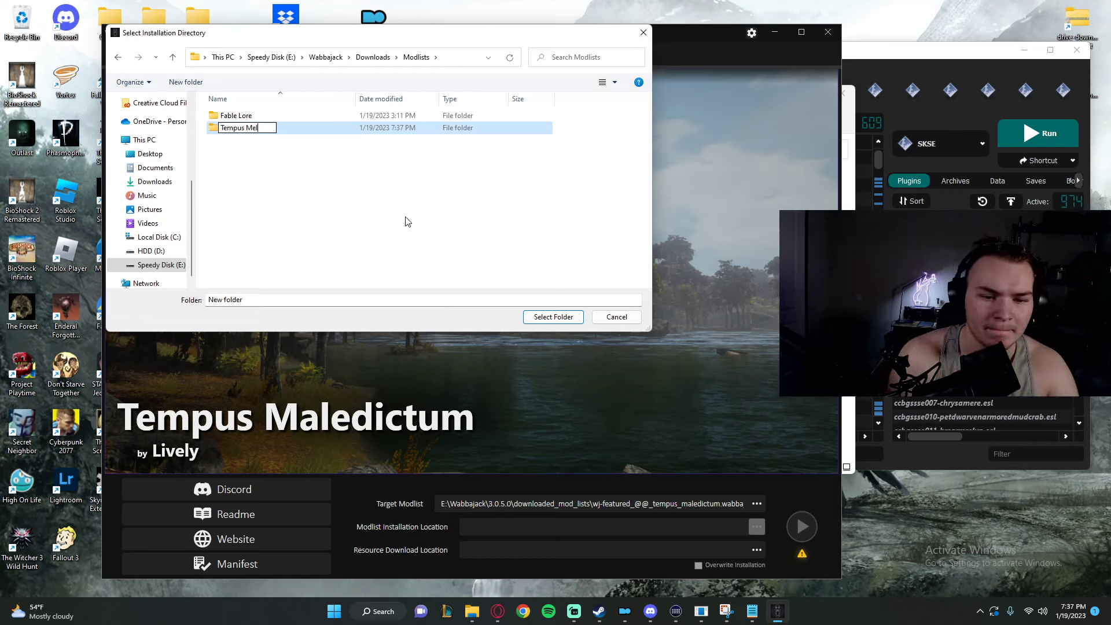
key("BackSpace")
key("BackSpace")
type("aledictum")
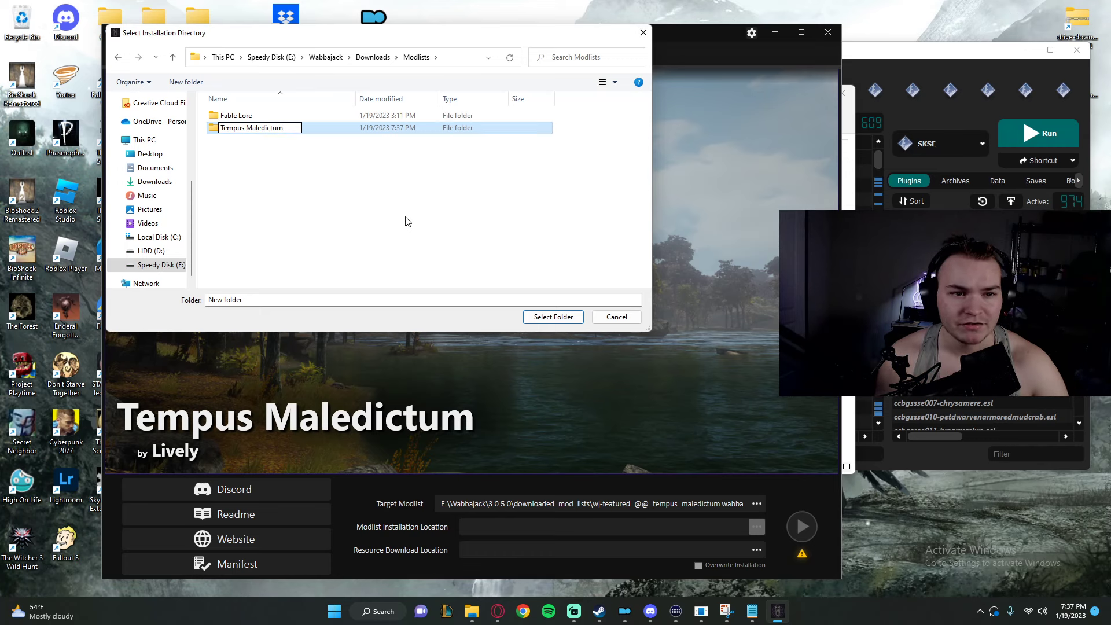
left_click(443, 175)
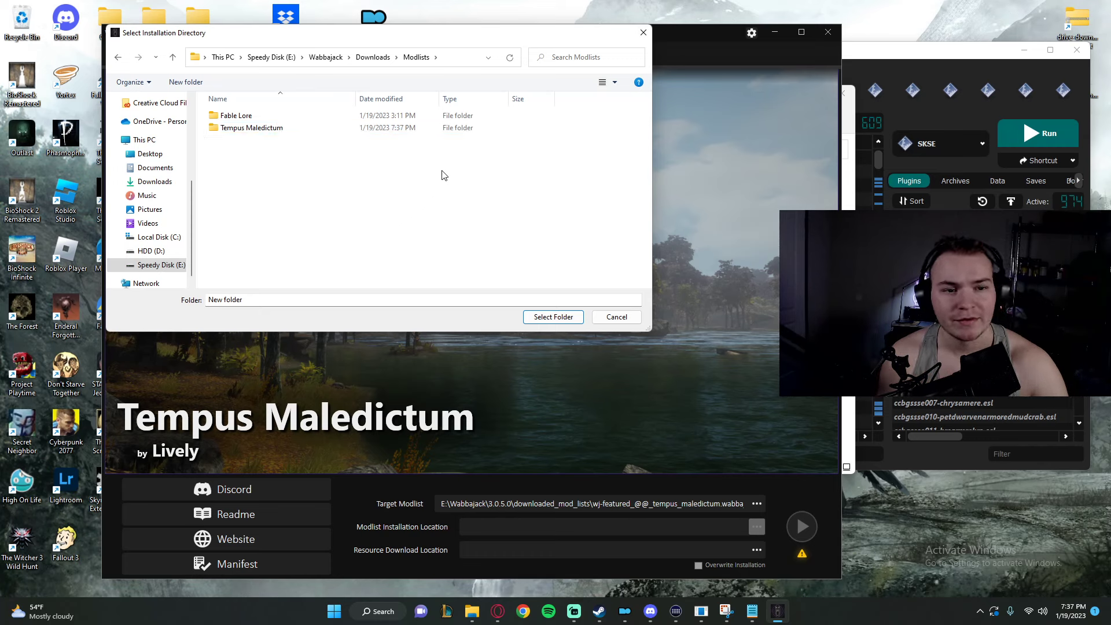
double_click(328, 133)
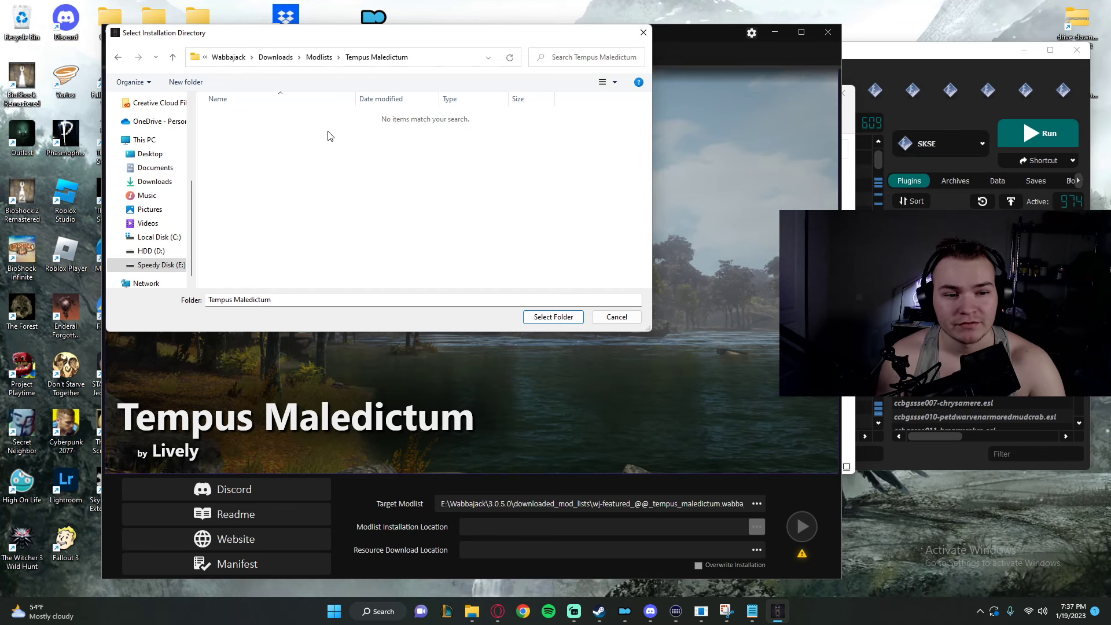
Confirm the Tempus Maledictum folder as install location and go back to the main menu
left_click(553, 317)
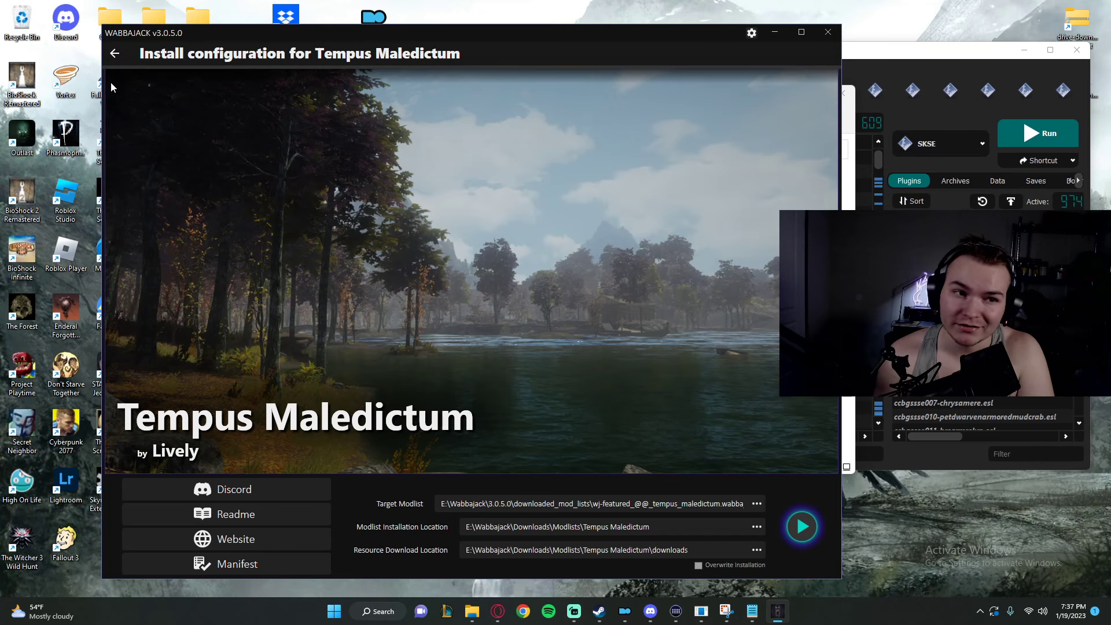
left_click(115, 54)
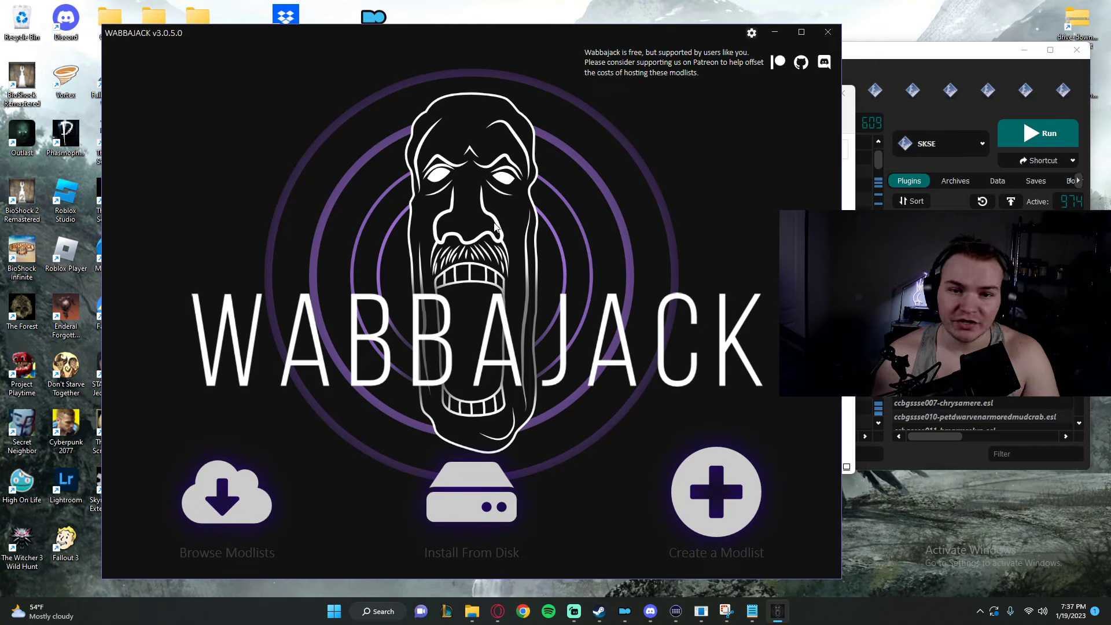
Browse Downloads > Modlists > Fable Lore in File Explorer and launch ModOrganizer.exe
mouse_move(472, 610)
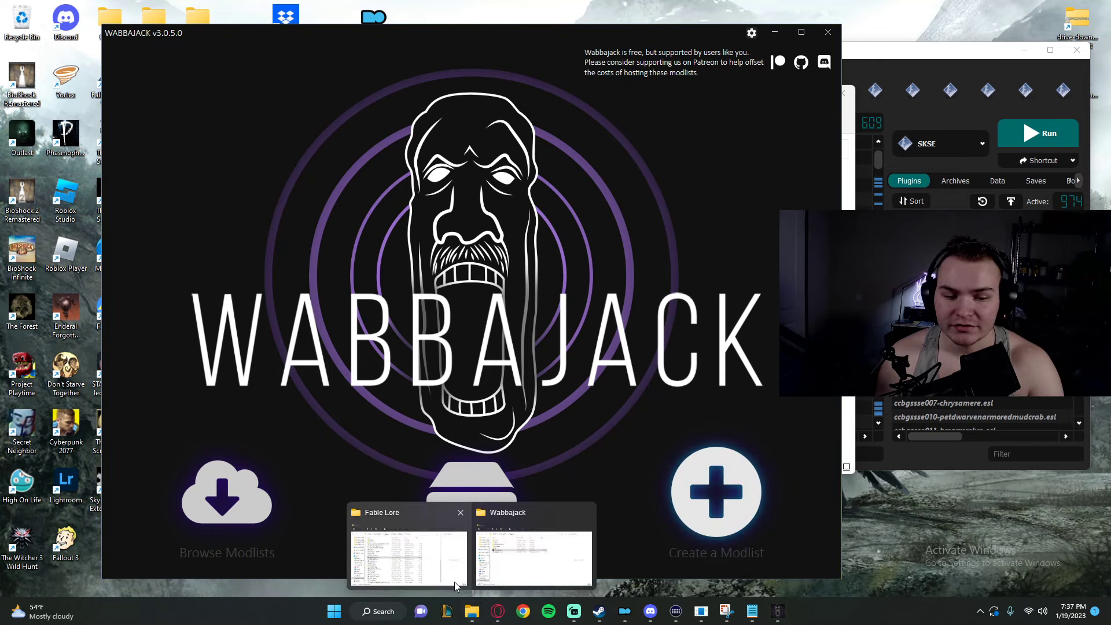
left_click(496, 572)
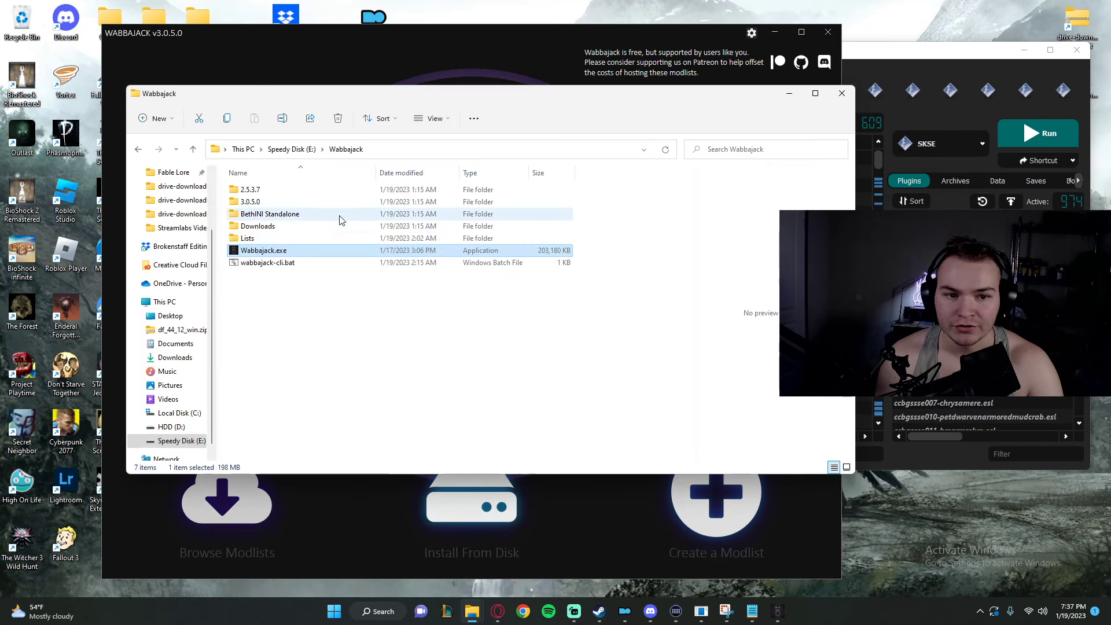
left_click(292, 231)
double_click(292, 230)
double_click(266, 189)
double_click(267, 190)
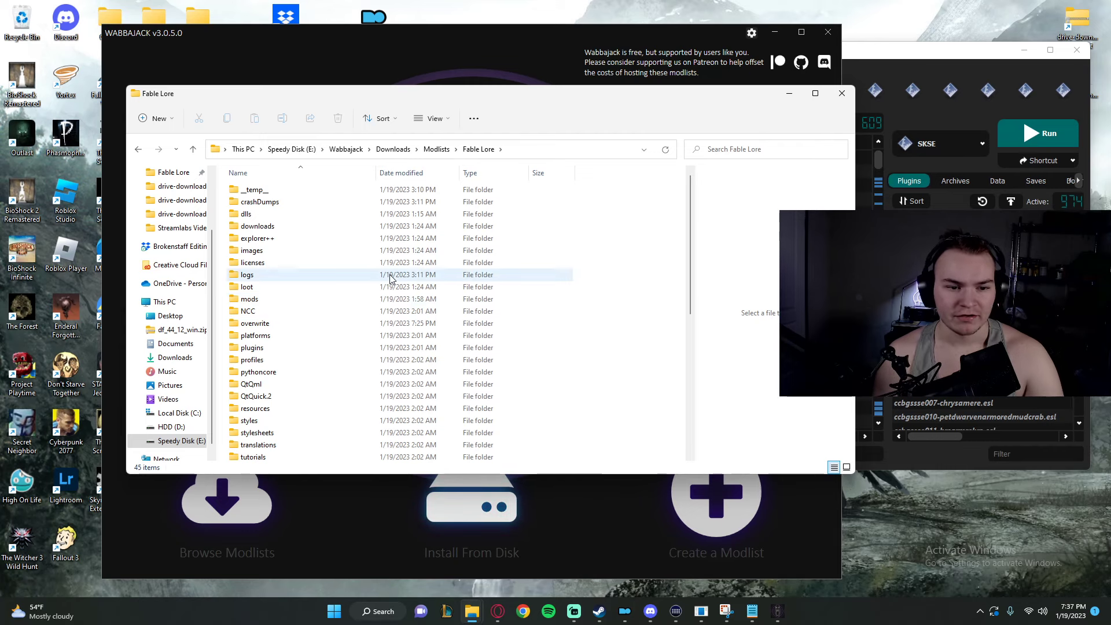
scroll(337, 307, "down", 7)
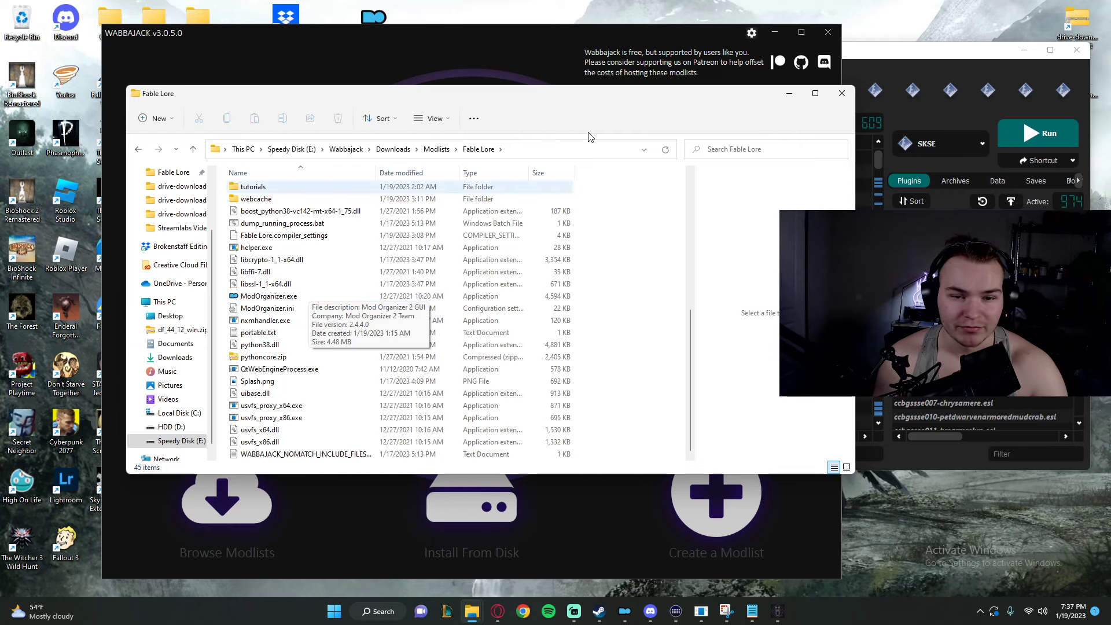
left_click(933, 61)
Move the Mod Organizer window left and look through the View menu options
left_click_drag(921, 54, 622, 53)
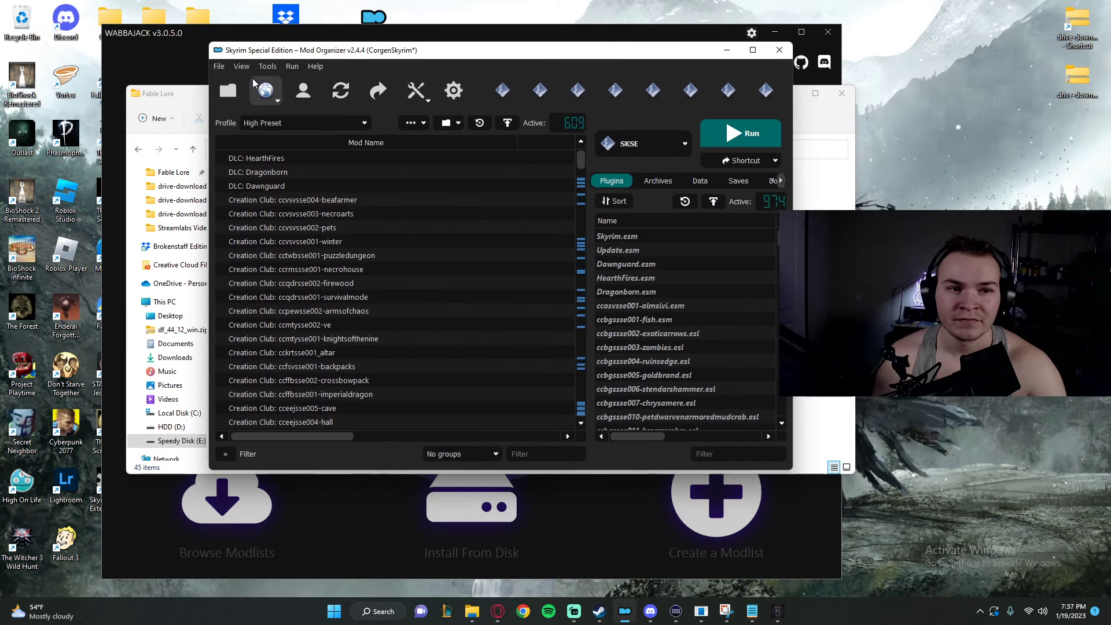
left_click(219, 67)
mouse_move(230, 69)
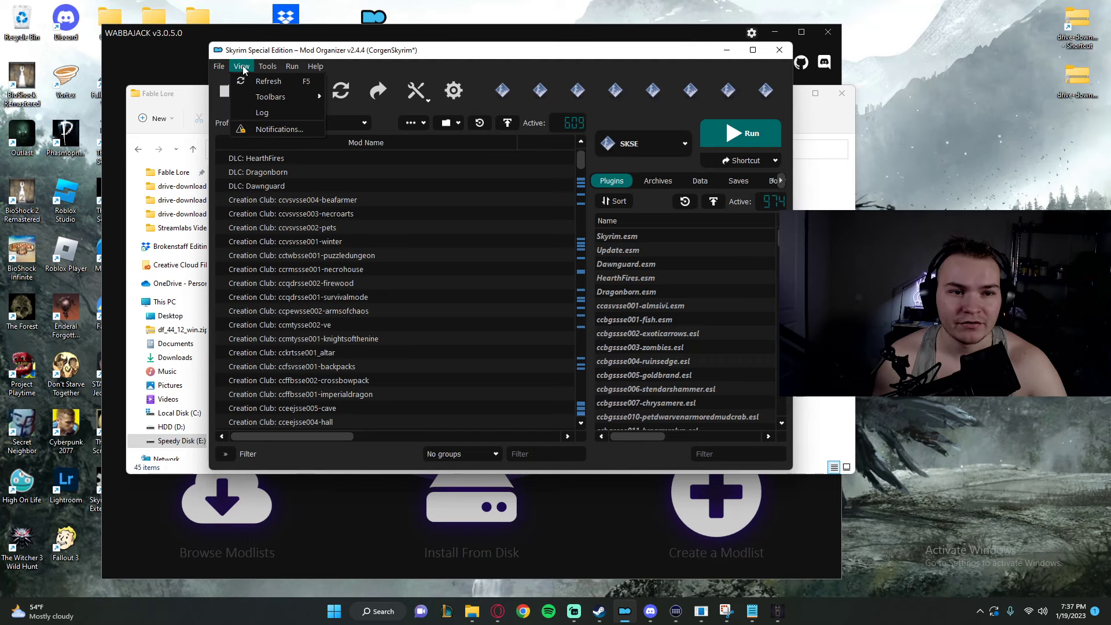
mouse_move(315, 66)
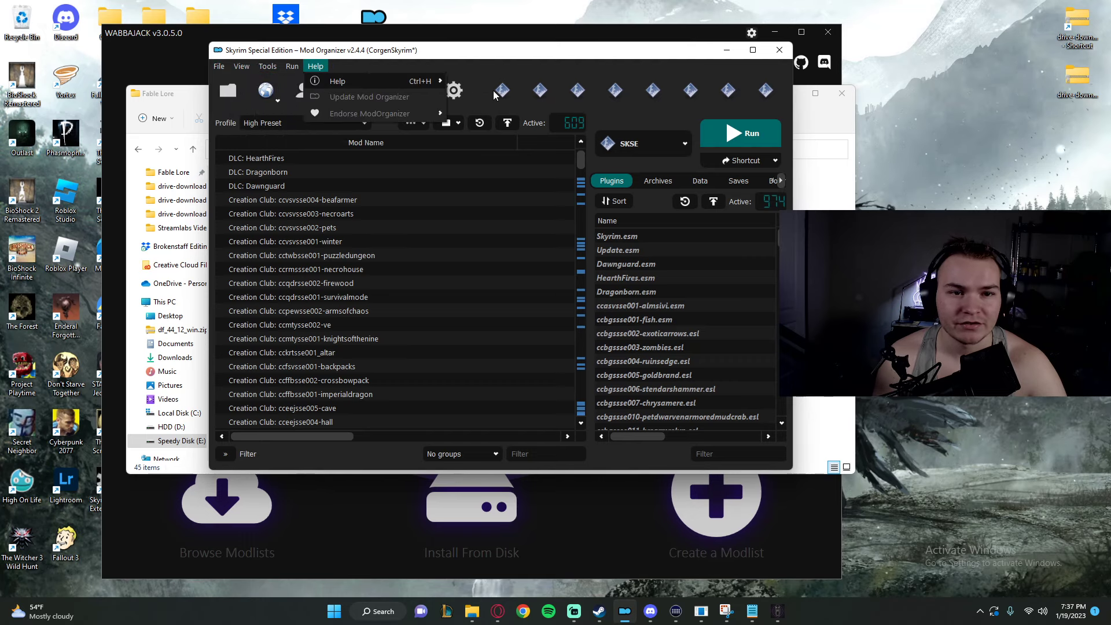
left_click(607, 122)
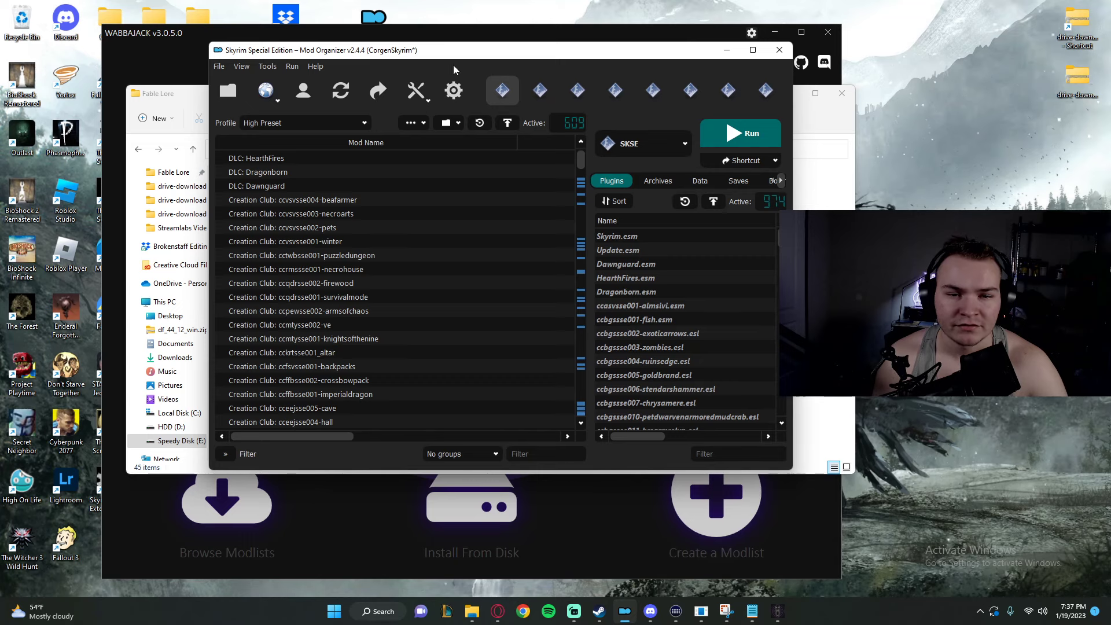
Set the interface Style to None in Settings > Theme and dismiss the Synthesis.exe error
left_click(452, 93)
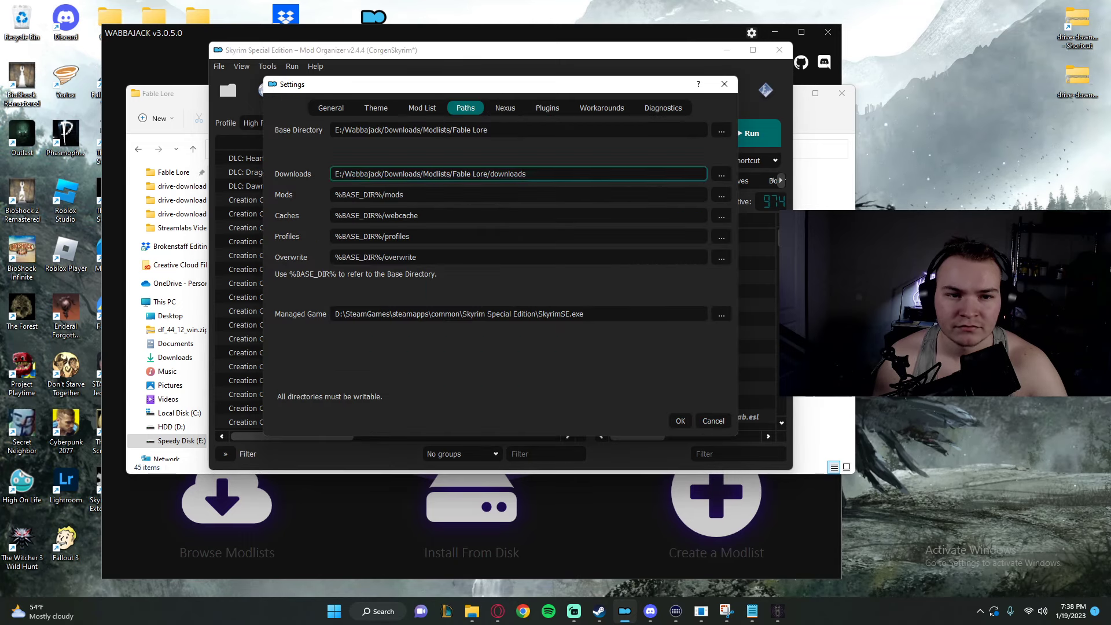
left_click(378, 110)
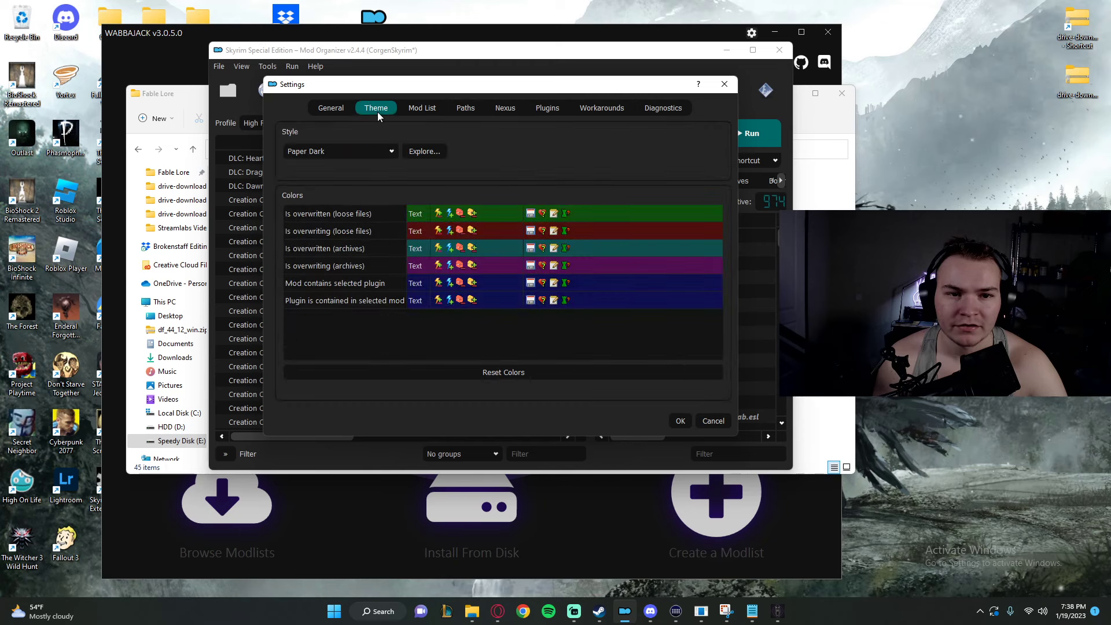
left_click(357, 149)
scroll(299, 236, "up", 1)
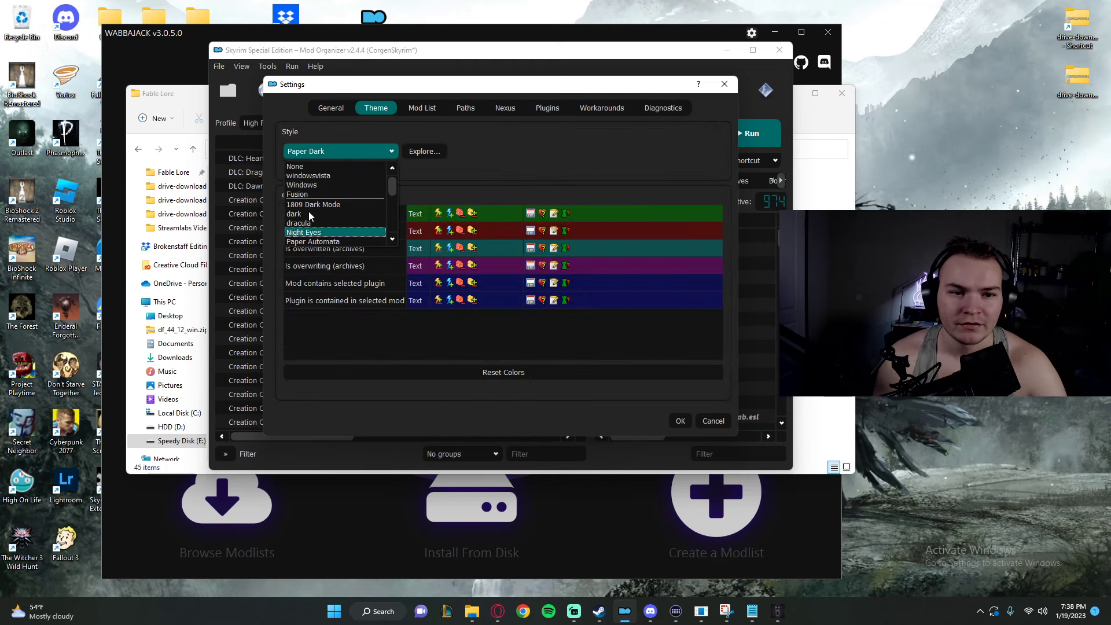
left_click(312, 169)
left_click(680, 420)
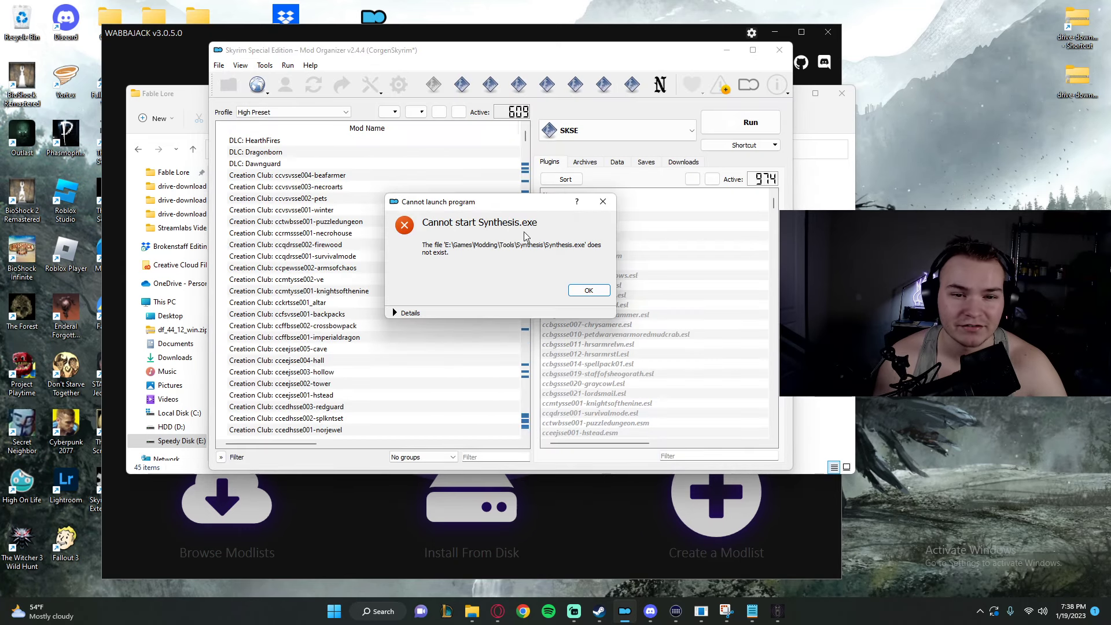
left_click(609, 194)
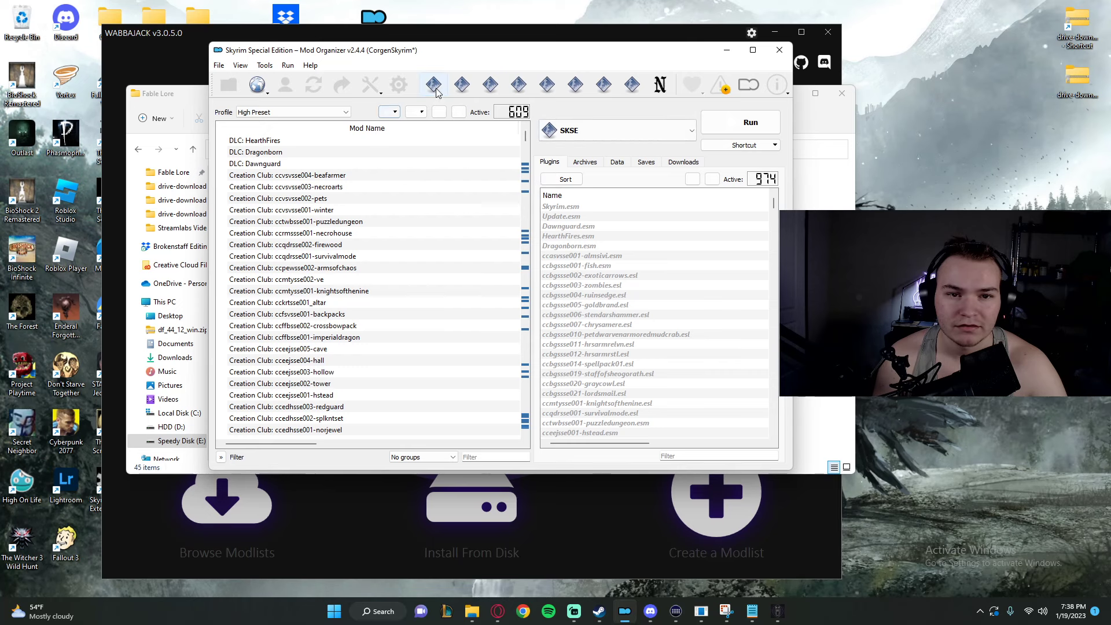
Switch the interface Style back to Paper Dark and apply it
left_click(398, 85)
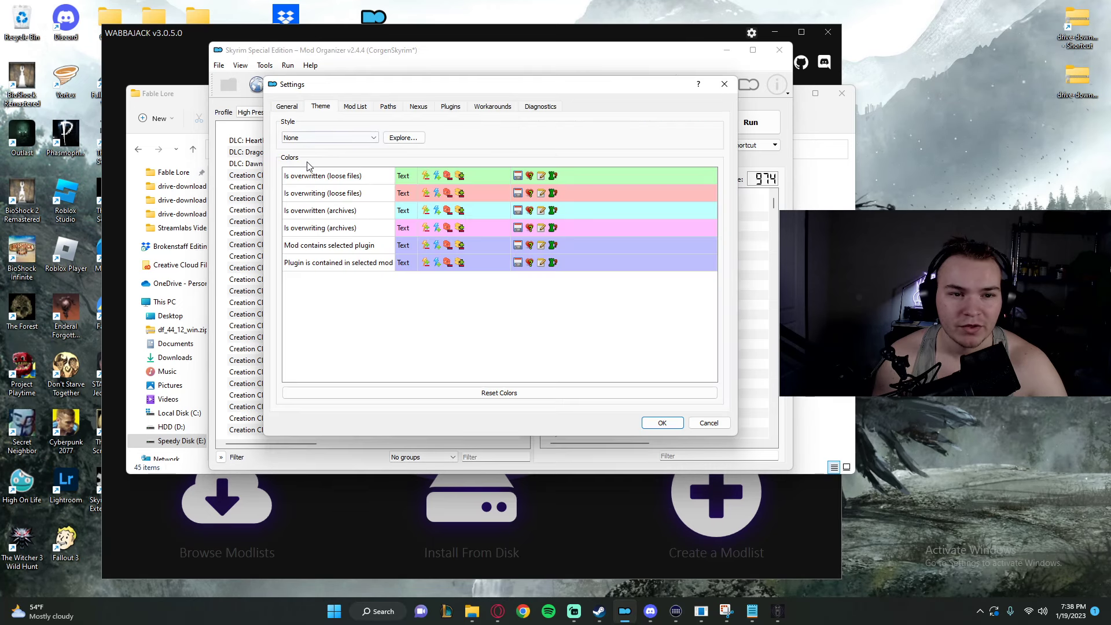
left_click(328, 137)
scroll(312, 176, "down", 3)
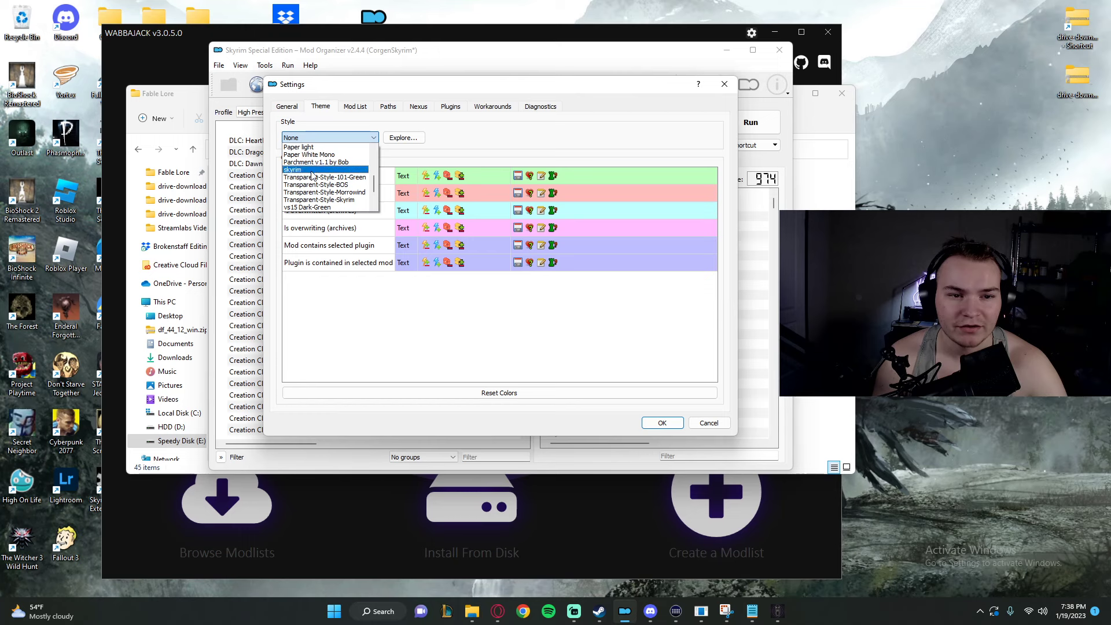
scroll(313, 176, "up", 3)
left_click(318, 162)
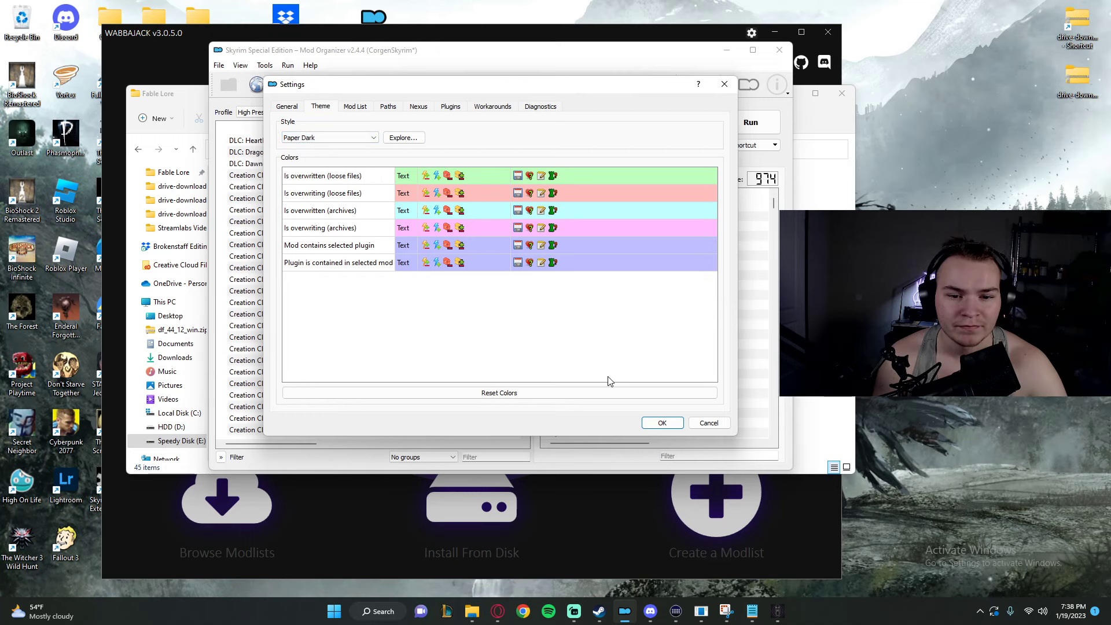
left_click(674, 422)
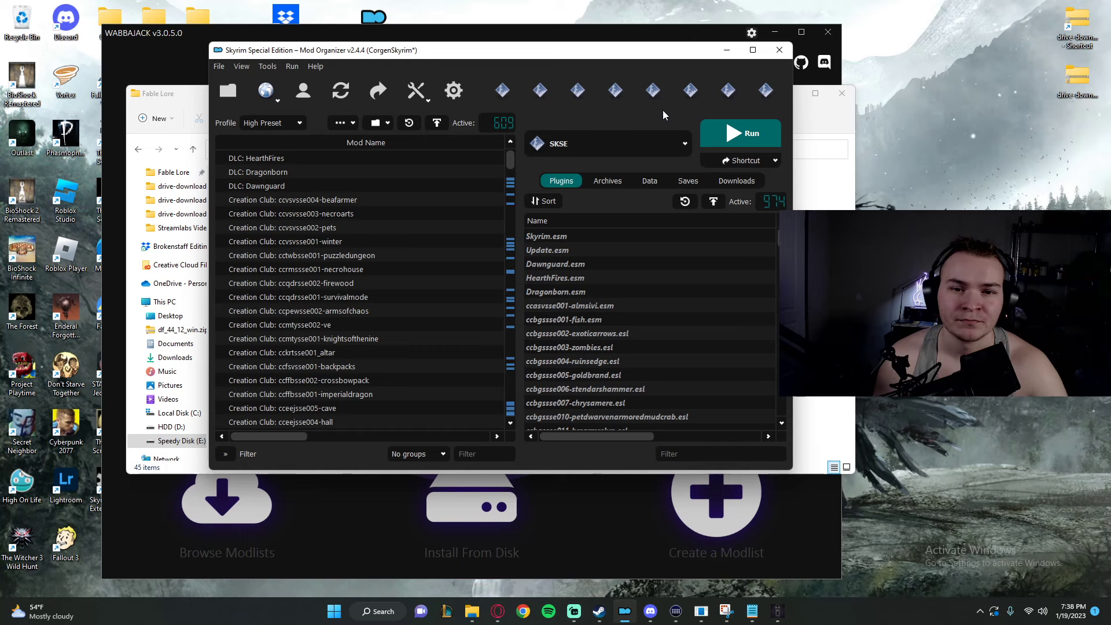
left_click(604, 612)
left_click(125, 30)
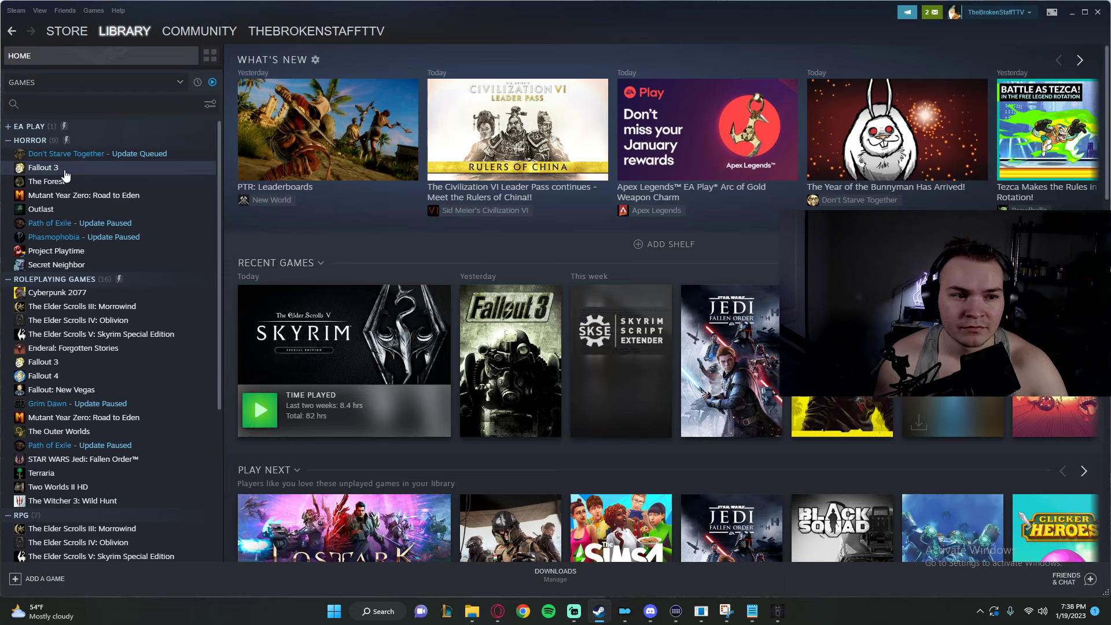
left_click(83, 336)
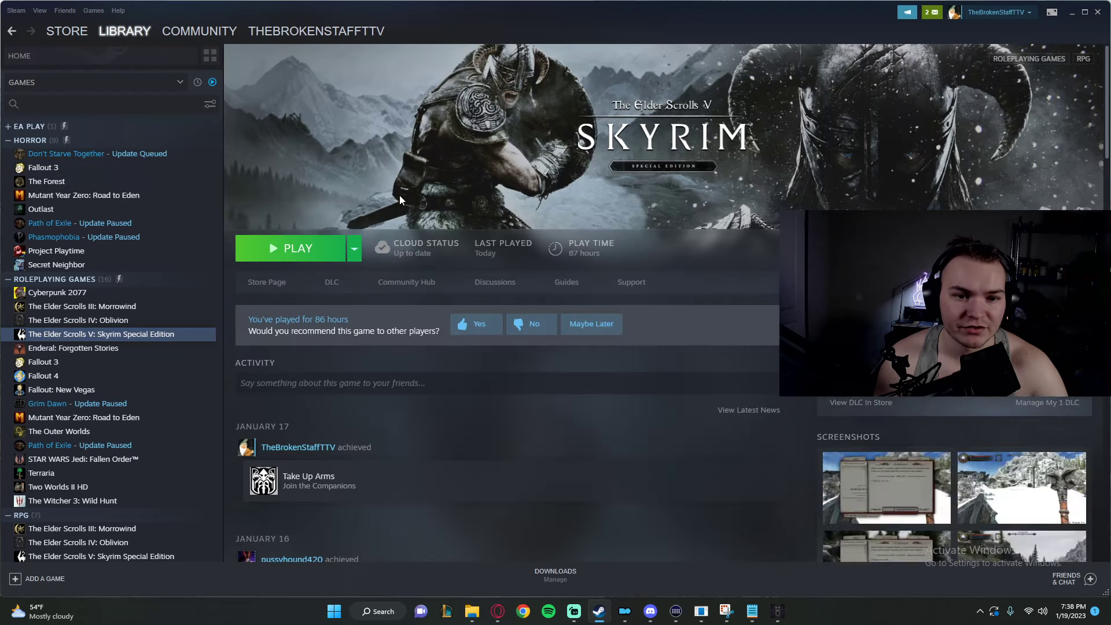
left_click(1071, 12)
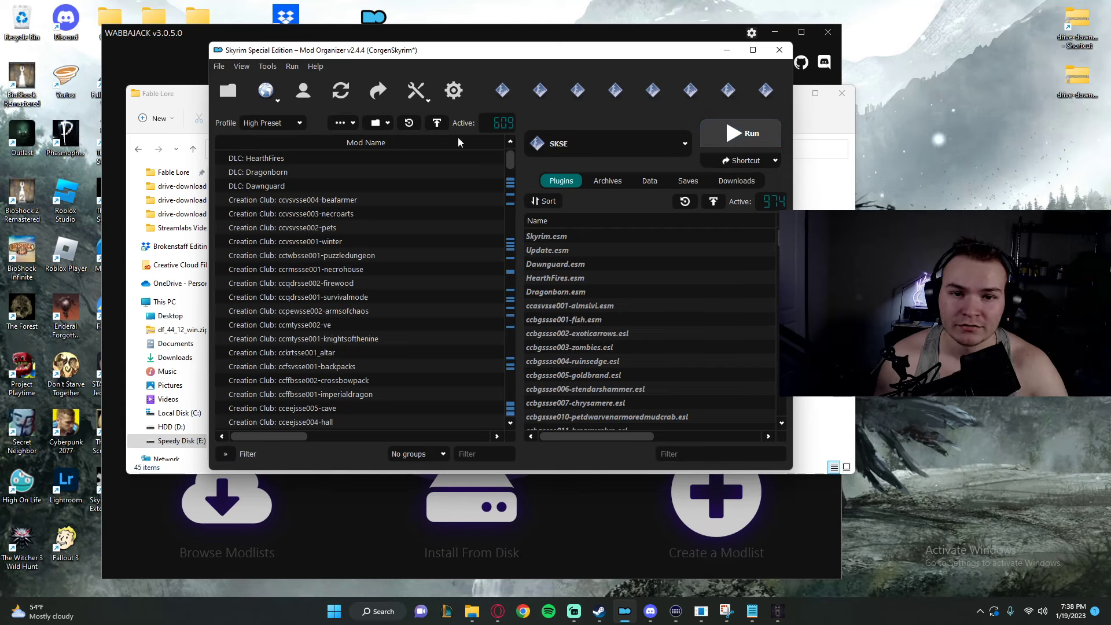
Run Skyrim SE with SKSE and confirm in Steam that the game is running
left_click(740, 133)
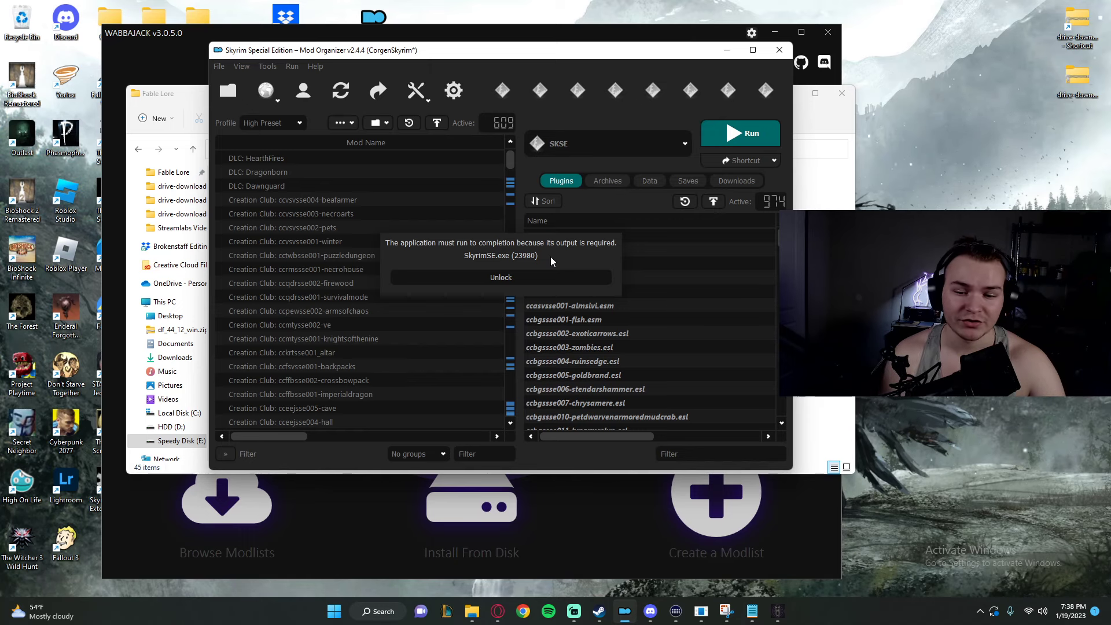
left_click(599, 611)
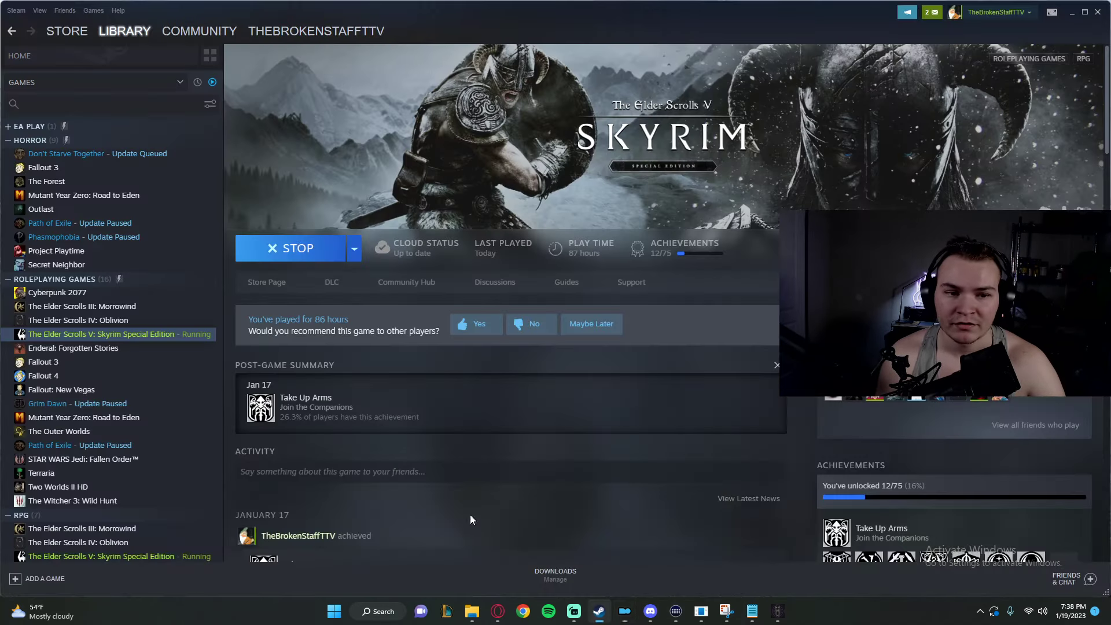
left_click(1071, 17)
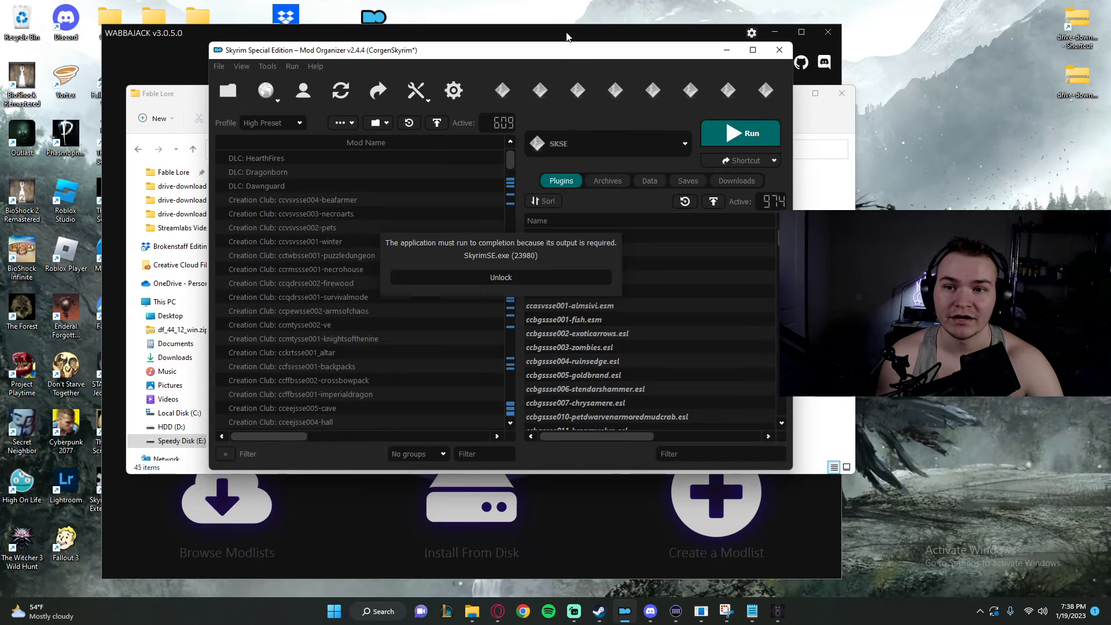
Go up to the Wabbajack Downloads folder in File Explorer, then return to Mod Organizer
left_click(168, 93)
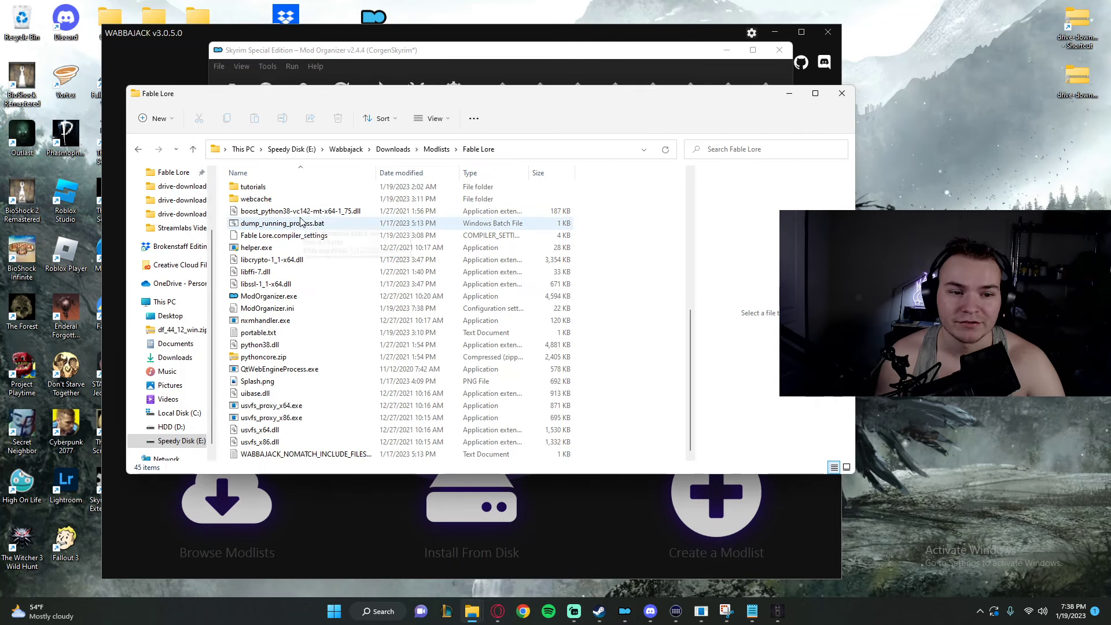
left_click(393, 149)
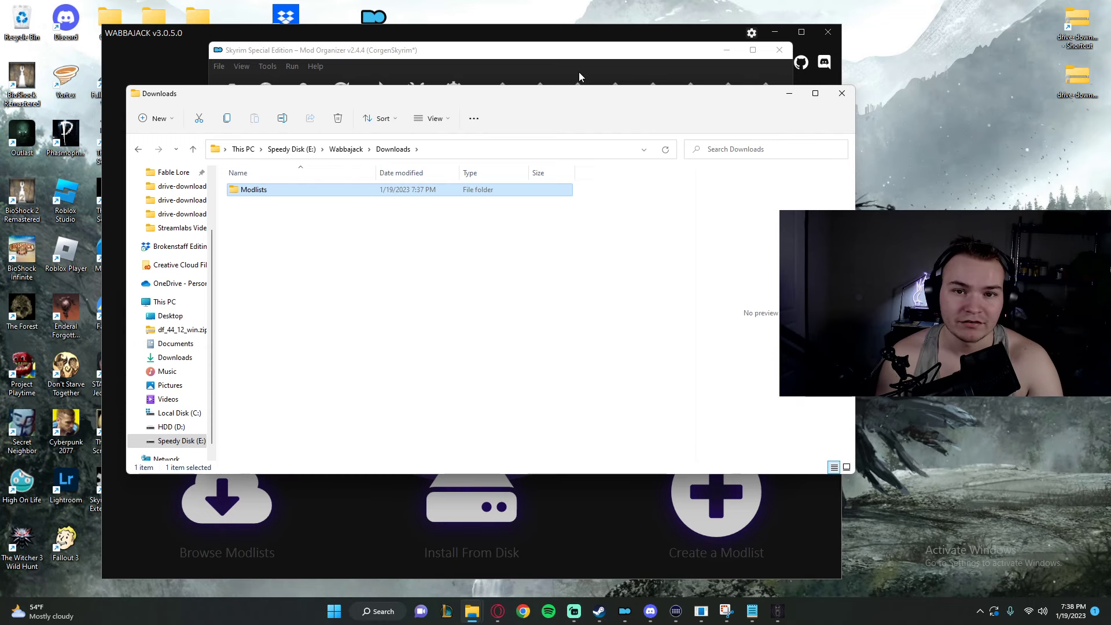
left_click(625, 611)
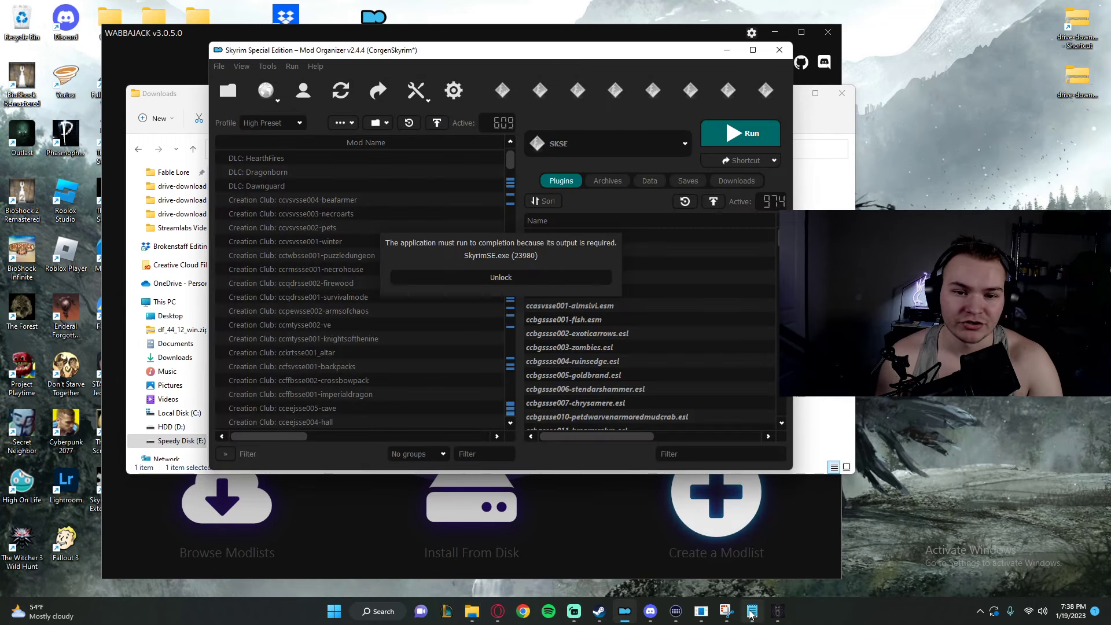